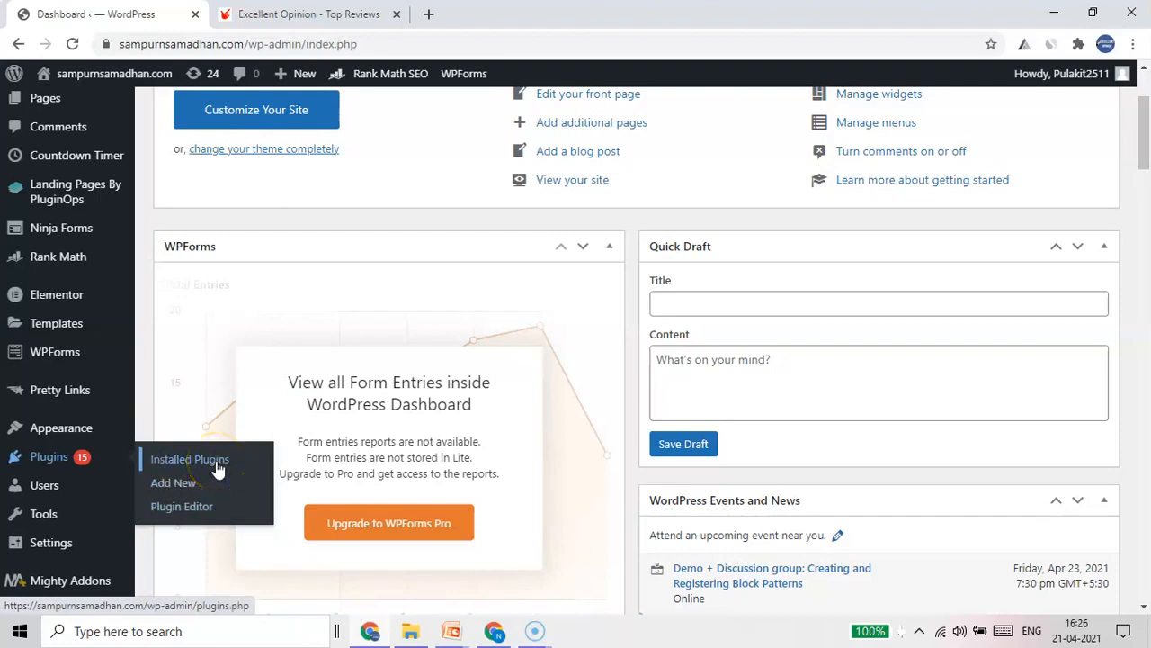
Open the plugin upload form for adding new plugins and choose the affiliatebooster-blocks-1.0.7 zip file from Downloads.
click(184, 485)
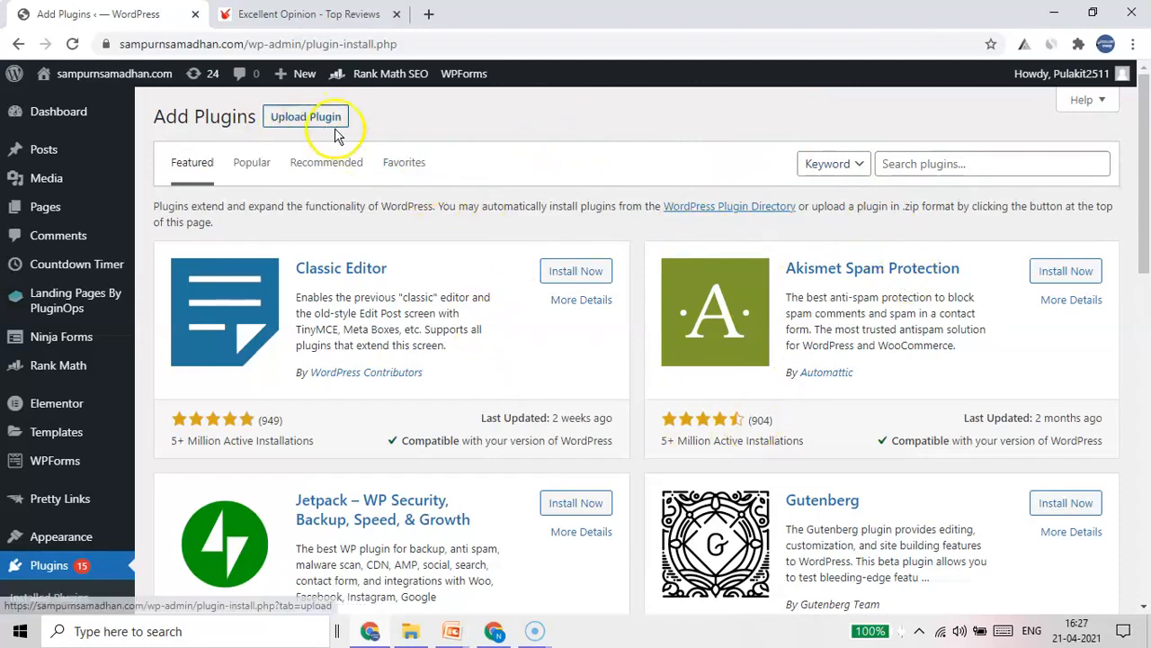
click(304, 116)
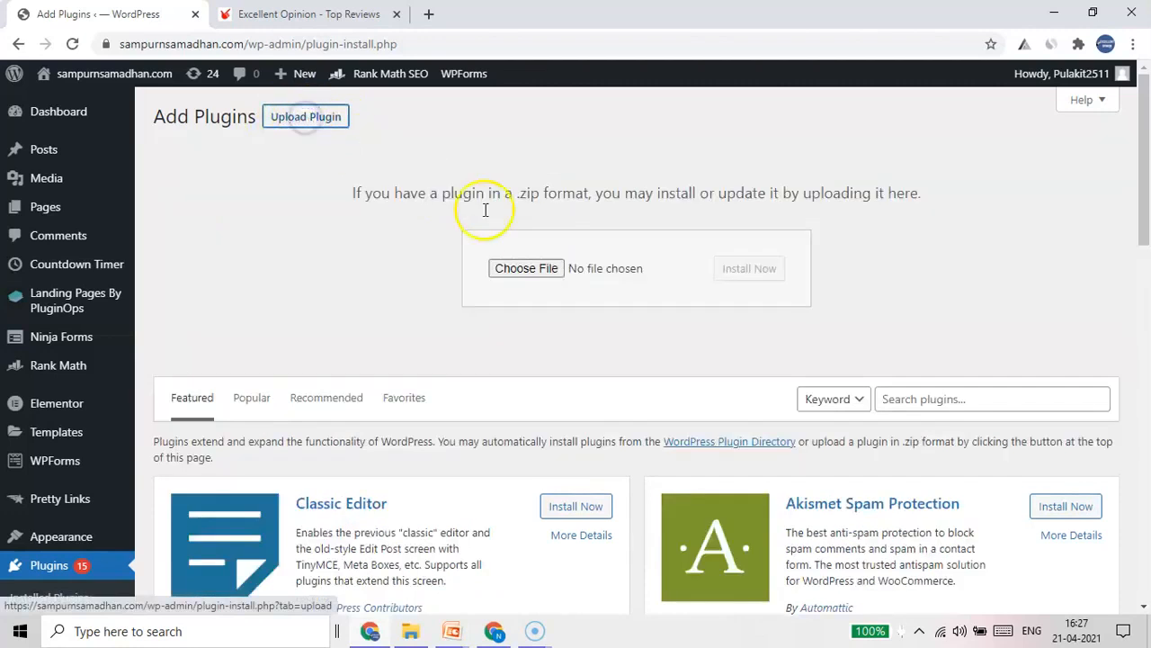
click(550, 269)
click(550, 270)
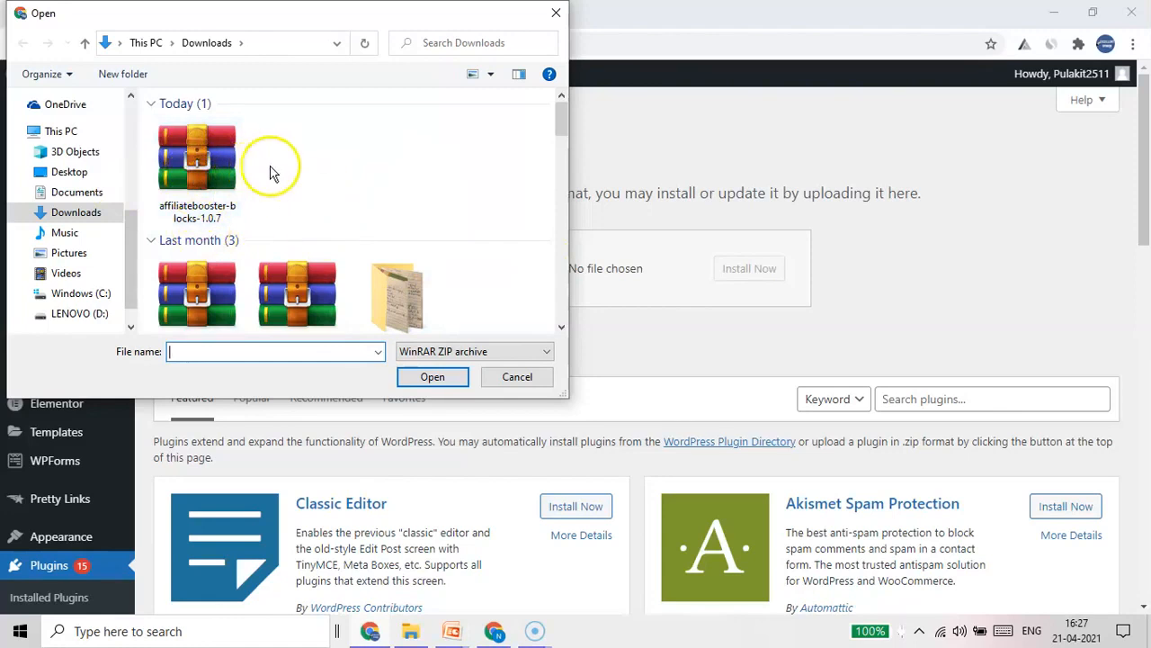
scroll(423, 245, down, 3)
scroll(423, 245, up, 3)
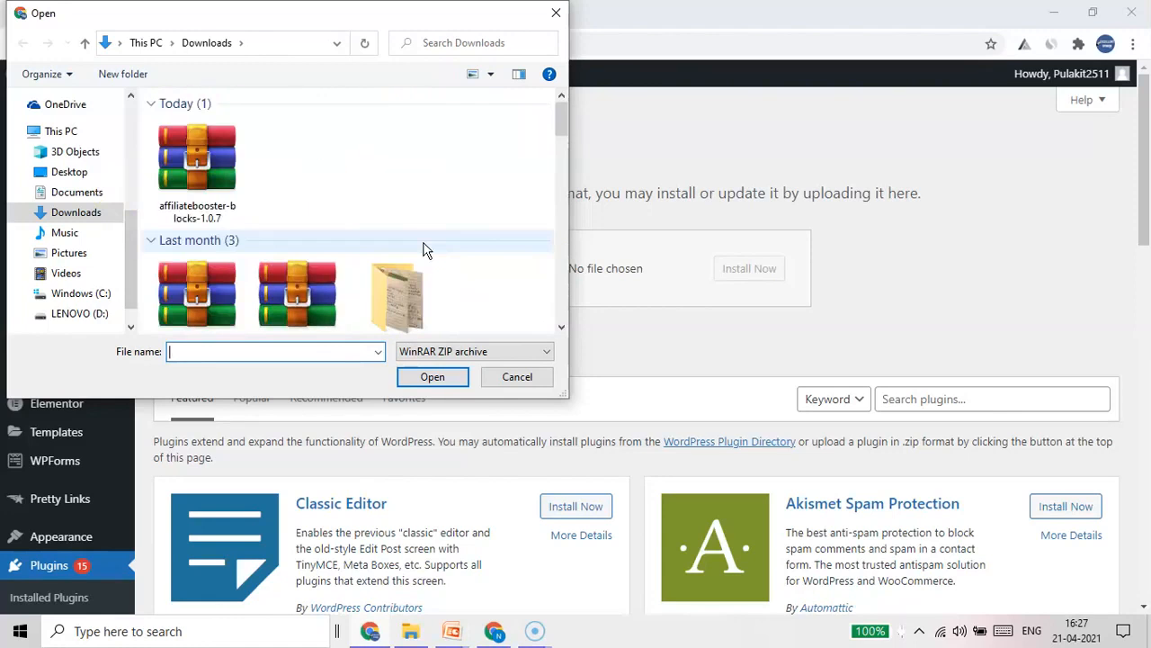
click(188, 209)
click(438, 379)
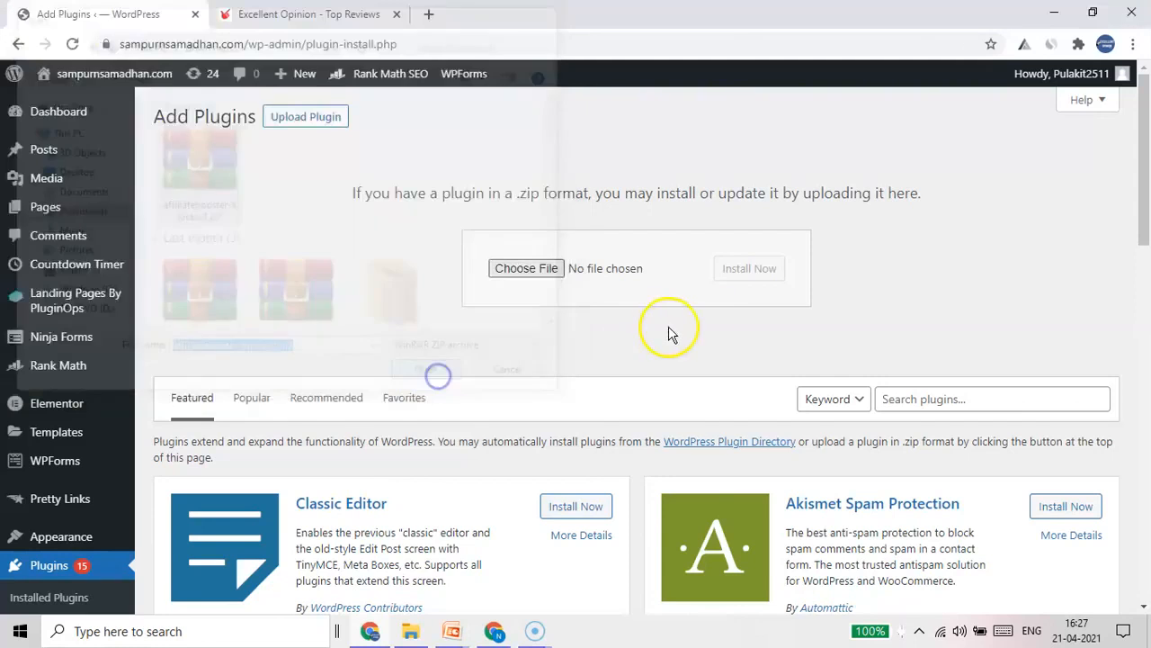
click(749, 268)
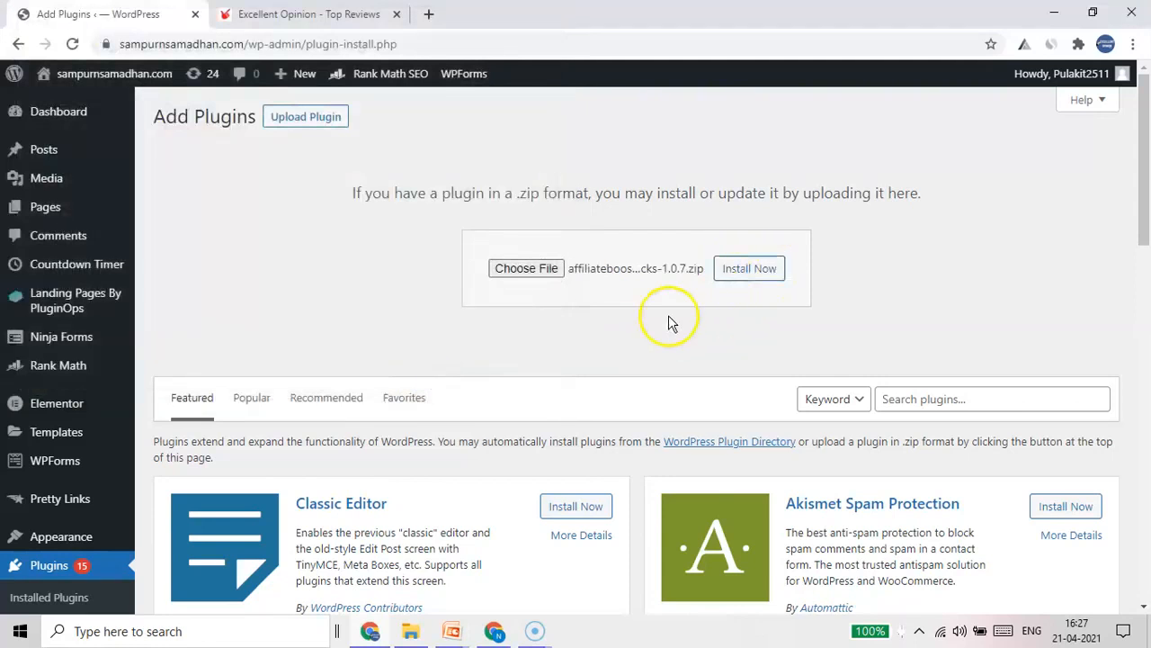
Search the plugin directory for "wordfence" and update the Wordfence Security – Firewall & Malware Scan plugin.
scroll(668, 315, down, 2)
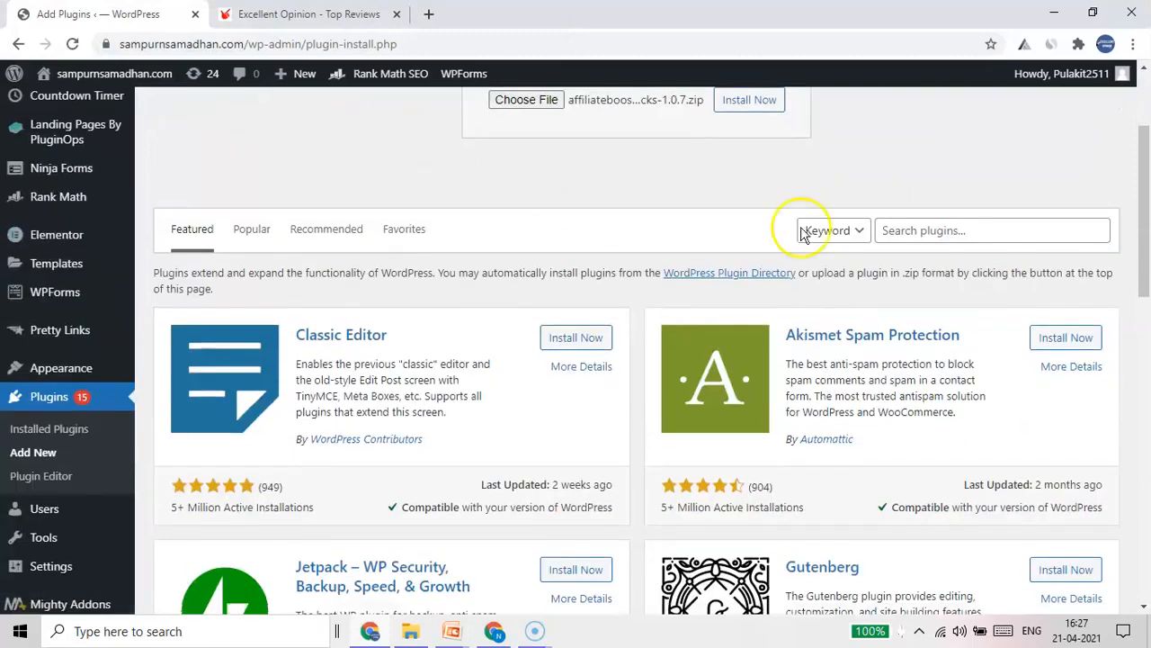
click(956, 231)
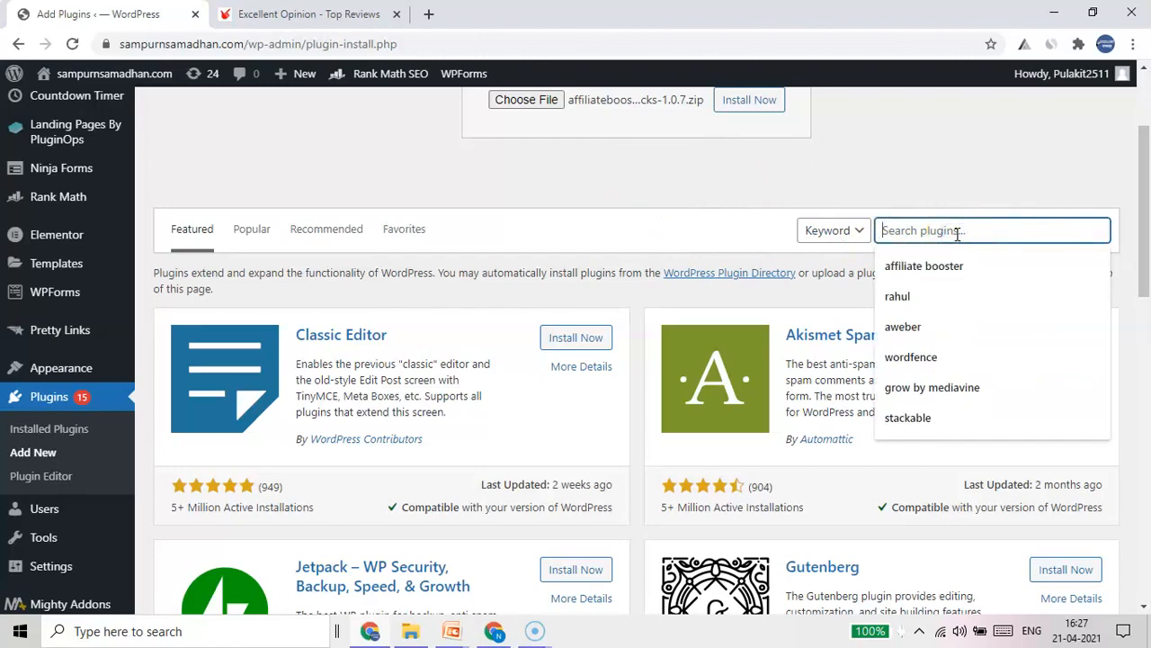
text(wor)
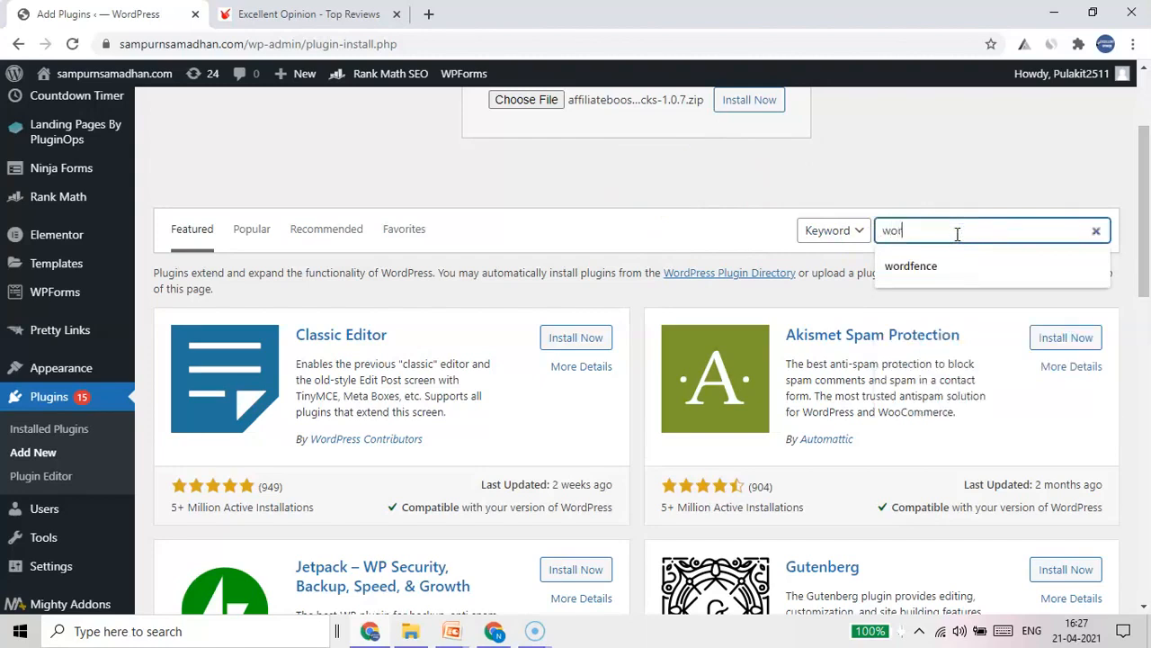
text(dfence)
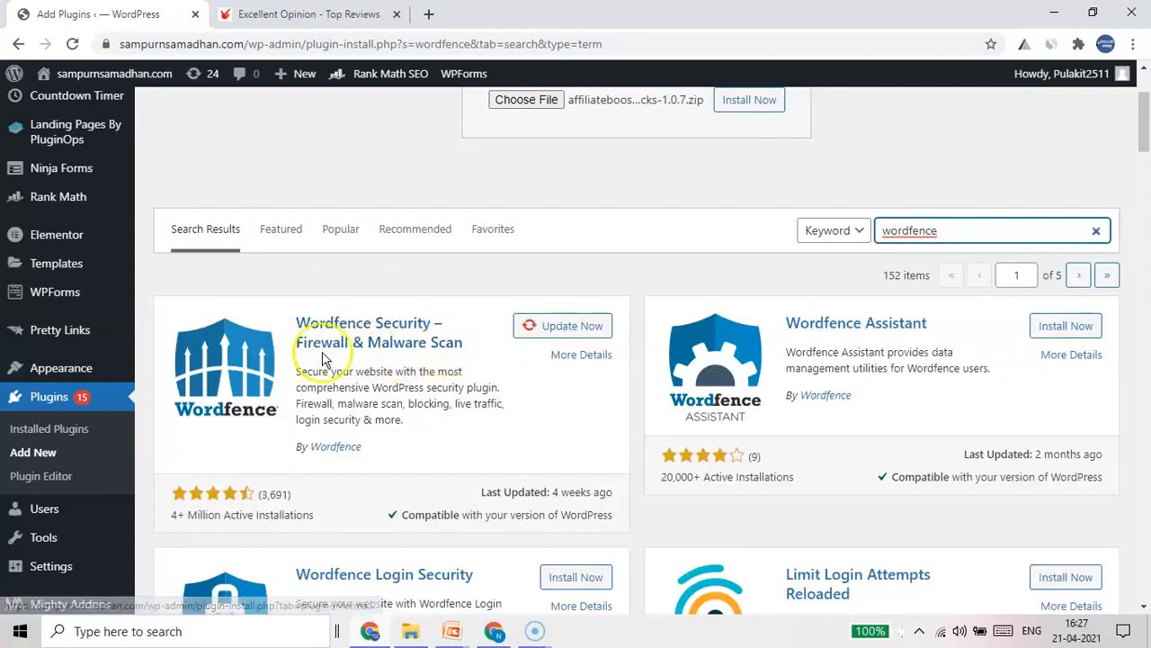
click(563, 329)
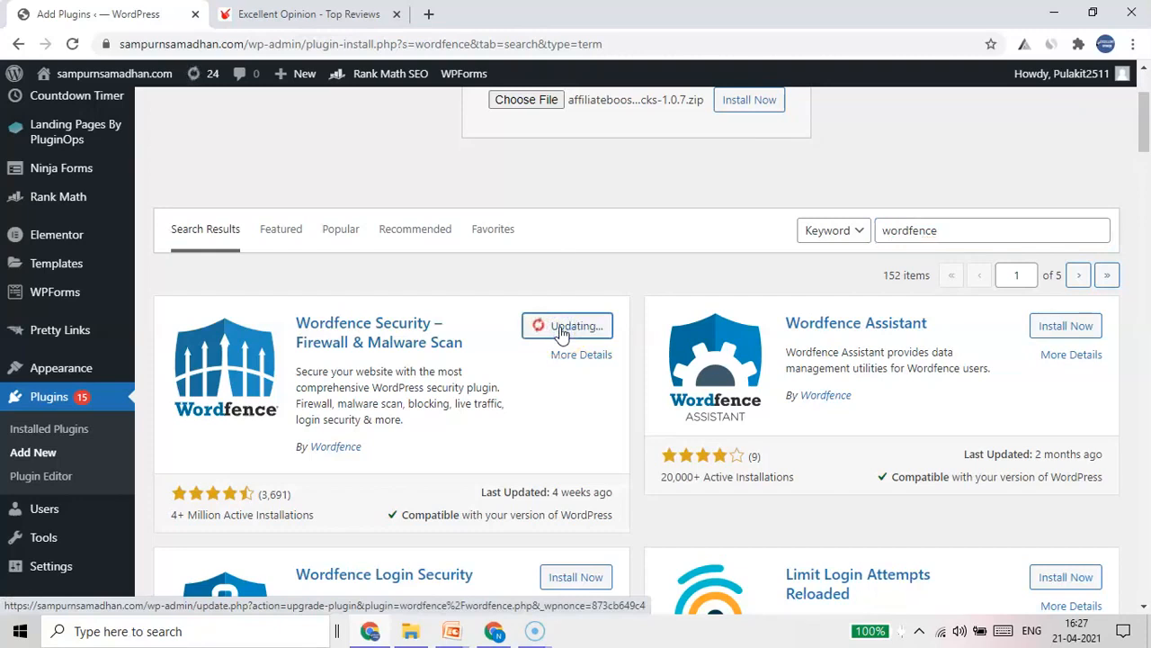
Search the plugin directory for "rank" to look up the Rank Math SEO plugin.
click(951, 404)
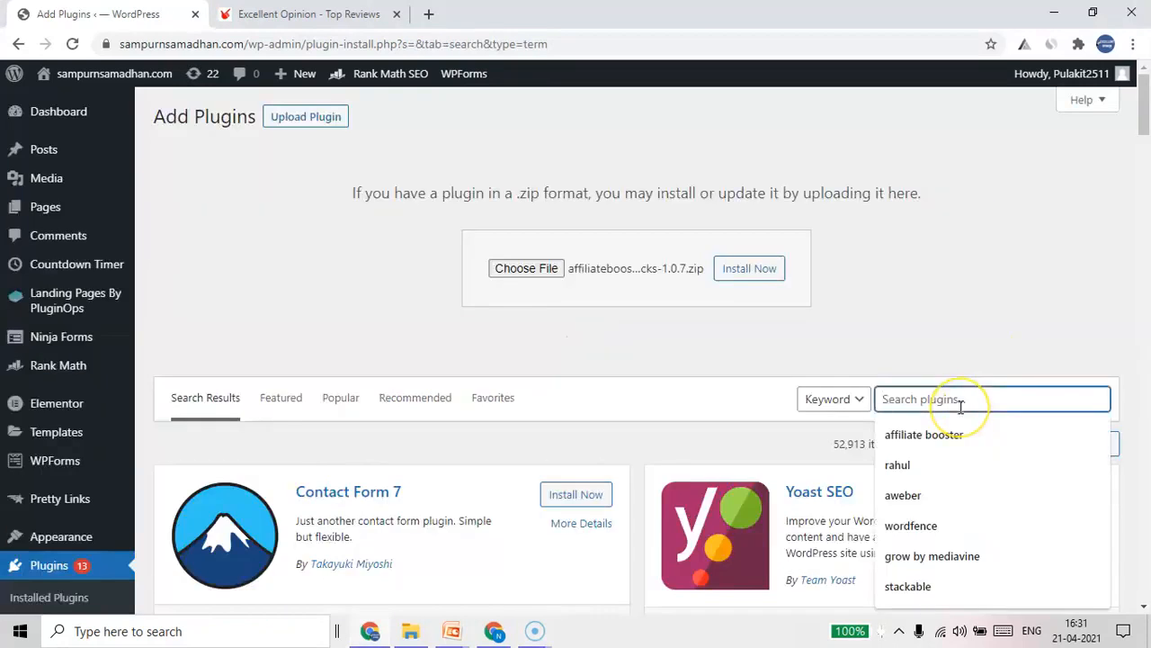
text(rank)
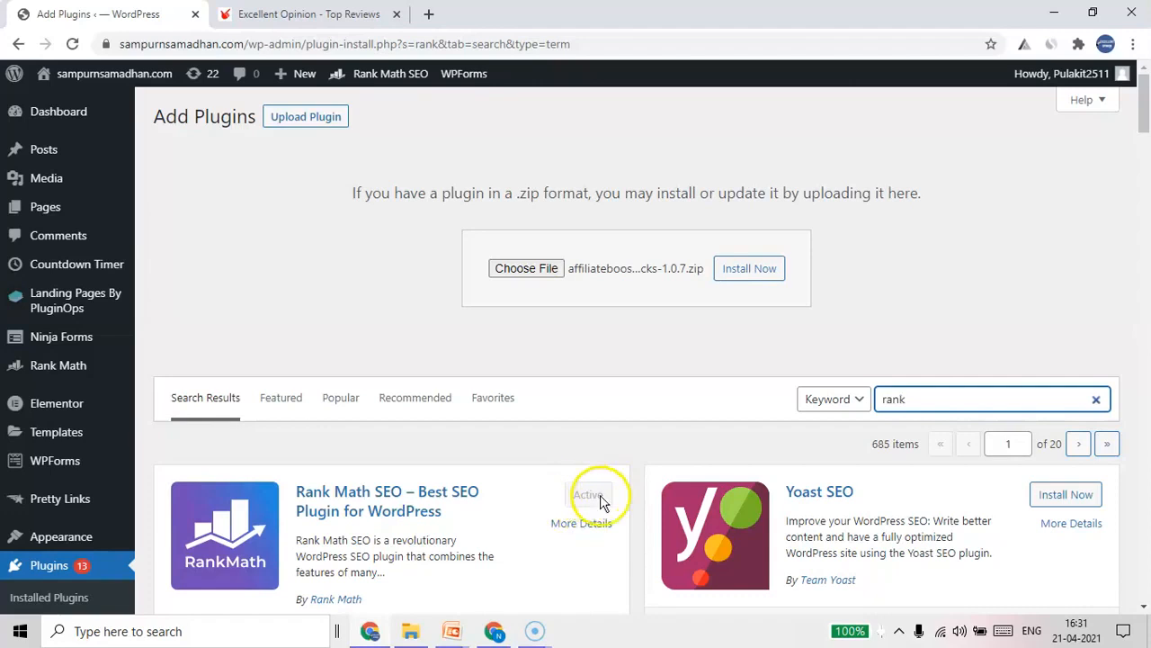
Search the plugin directory for "light speed cache" and install the WP Speed of Light plugin.
double_click(924, 397)
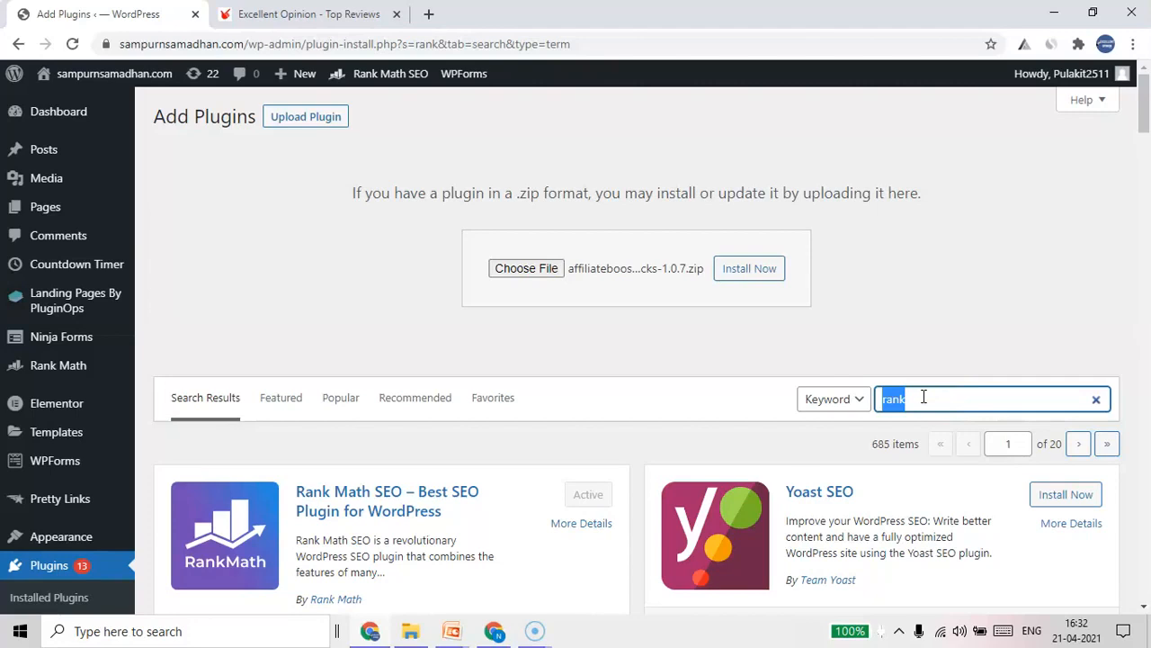
text(light speed cache)
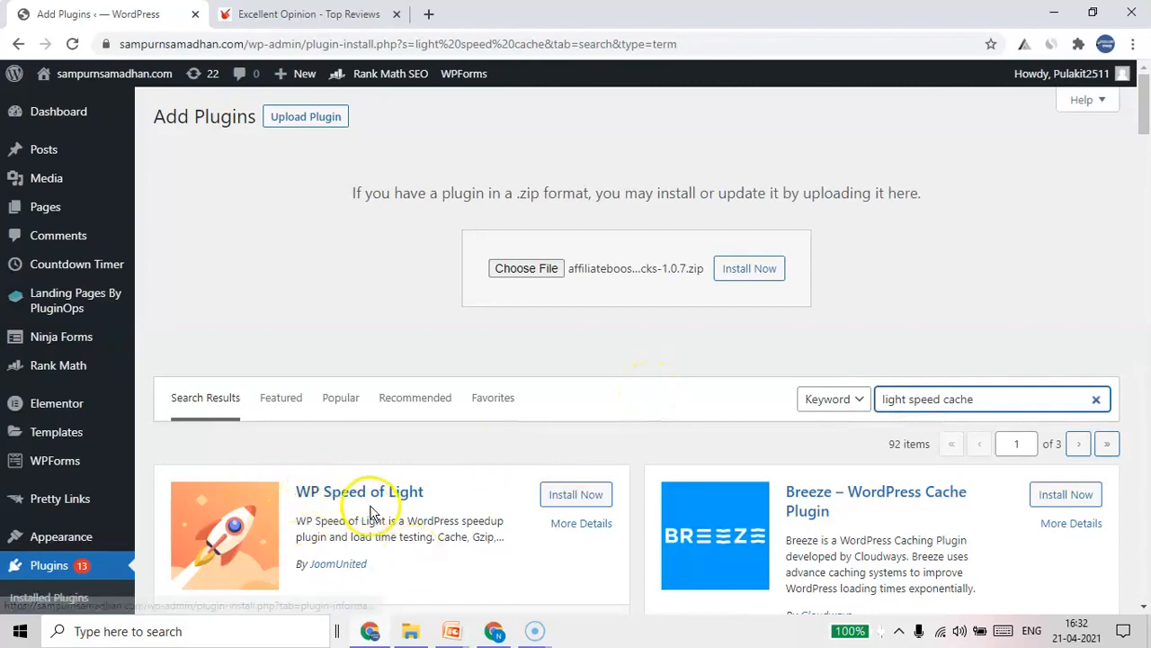
scroll(509, 490, down, 2)
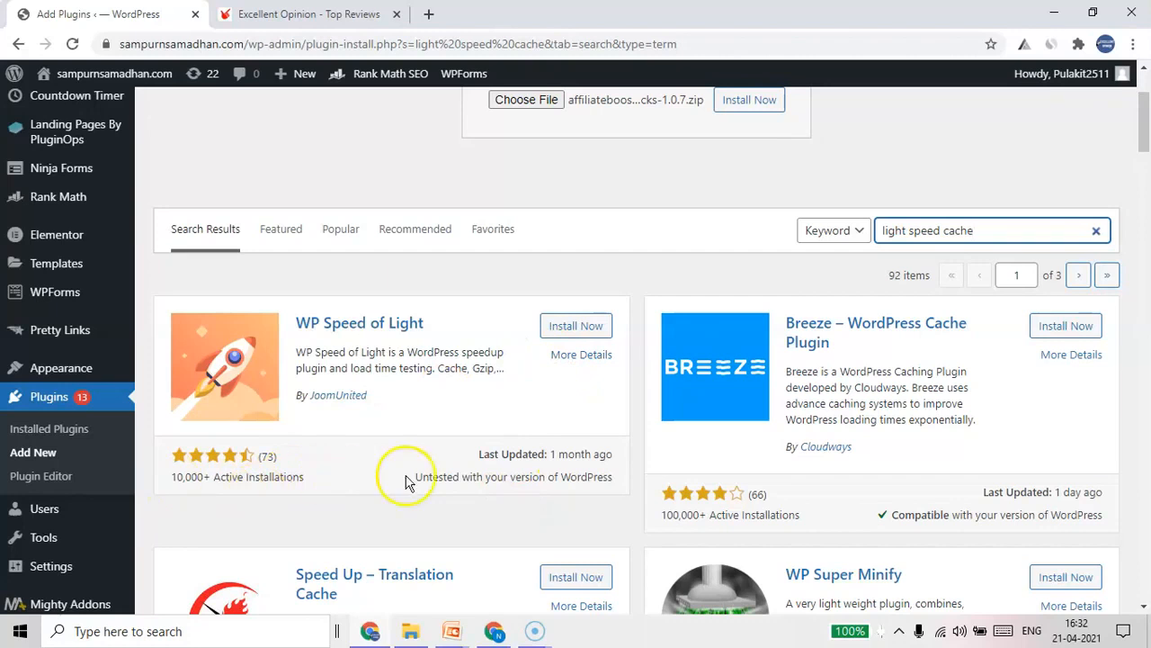
scroll(756, 419, down, 2)
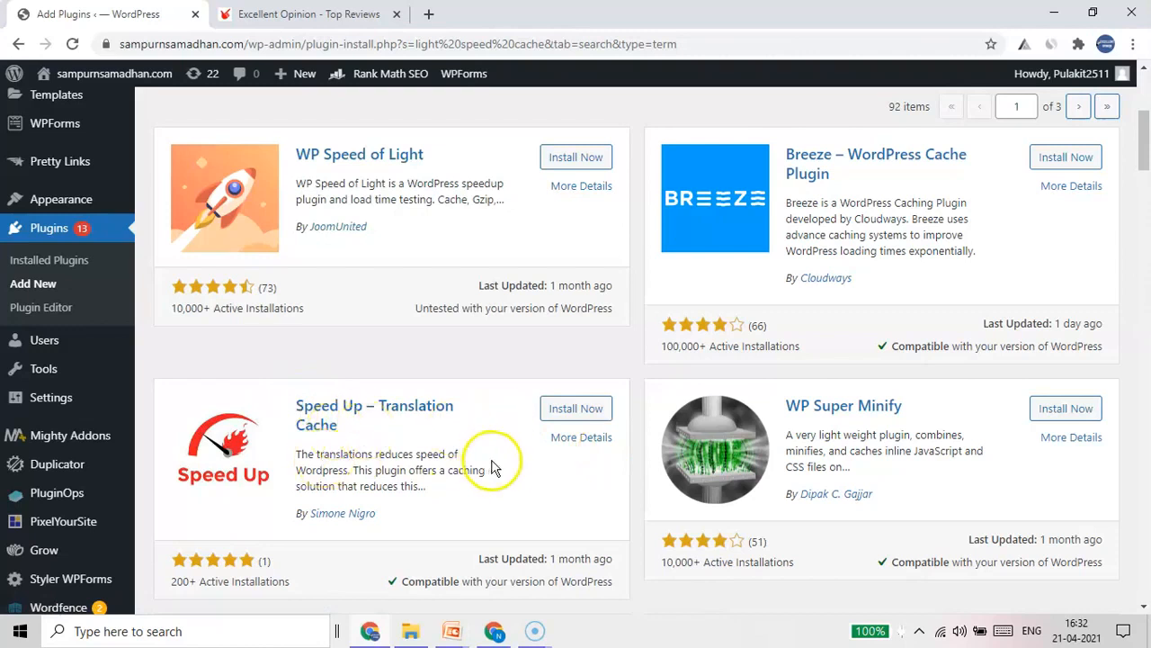
scroll(467, 464, up, 3)
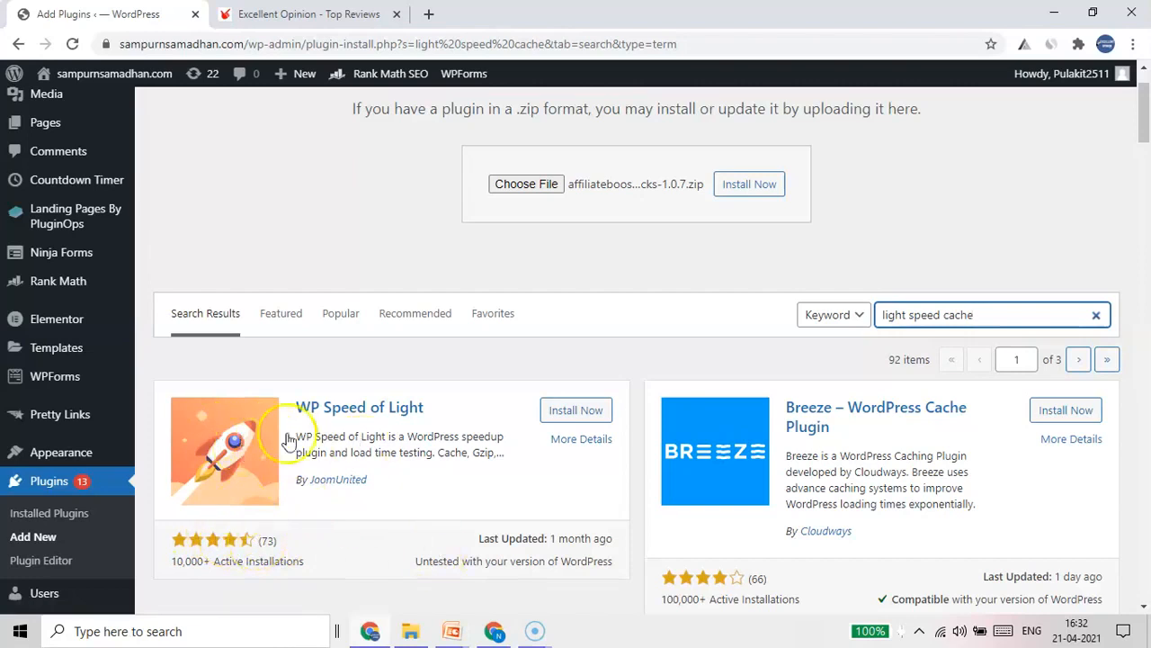
click(588, 412)
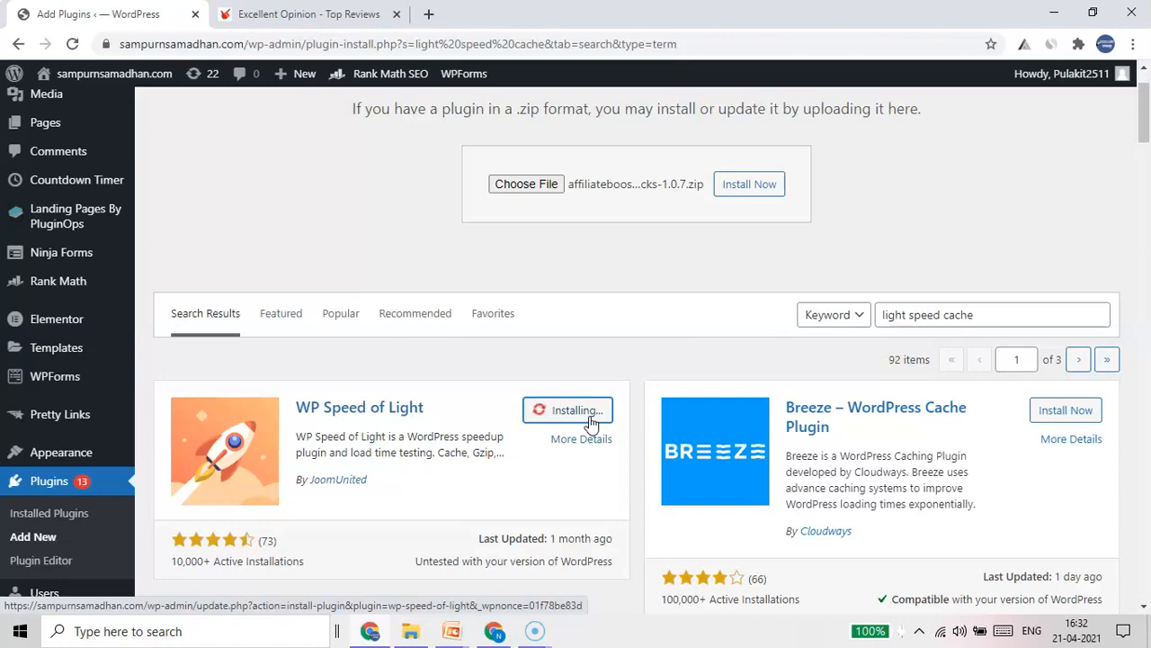
Look through the other plugins in the search results, examining their ratings, active installations and WordPress compatibility.
scroll(774, 464, down, 6)
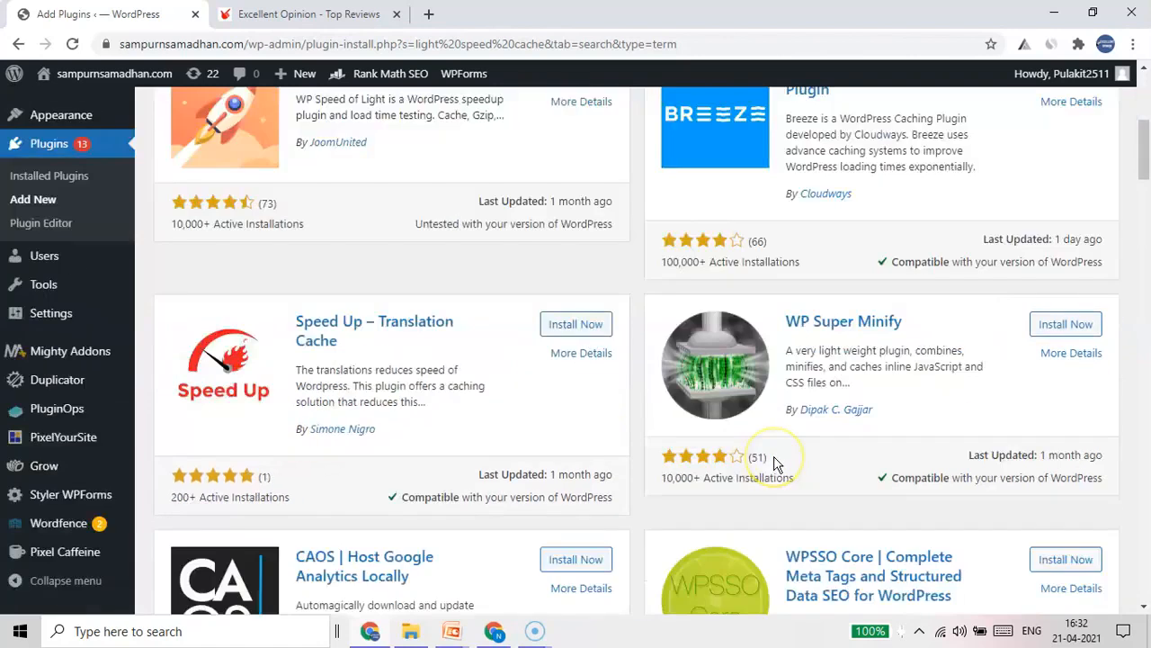
scroll(775, 464, down, 4)
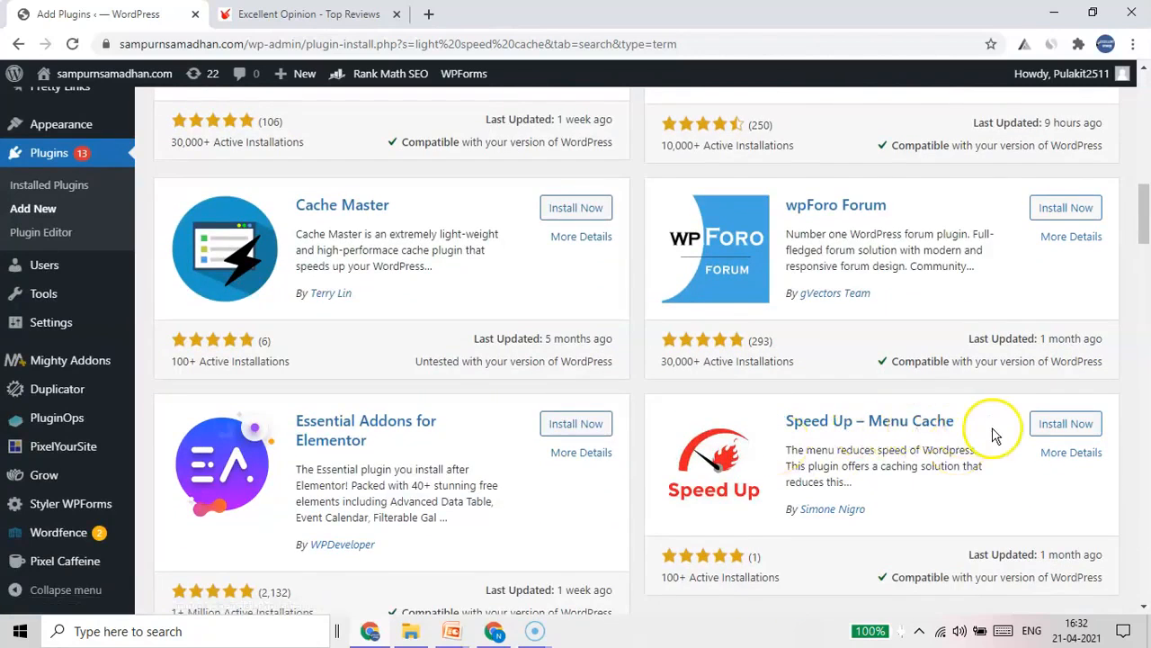
scroll(527, 427, down, 2)
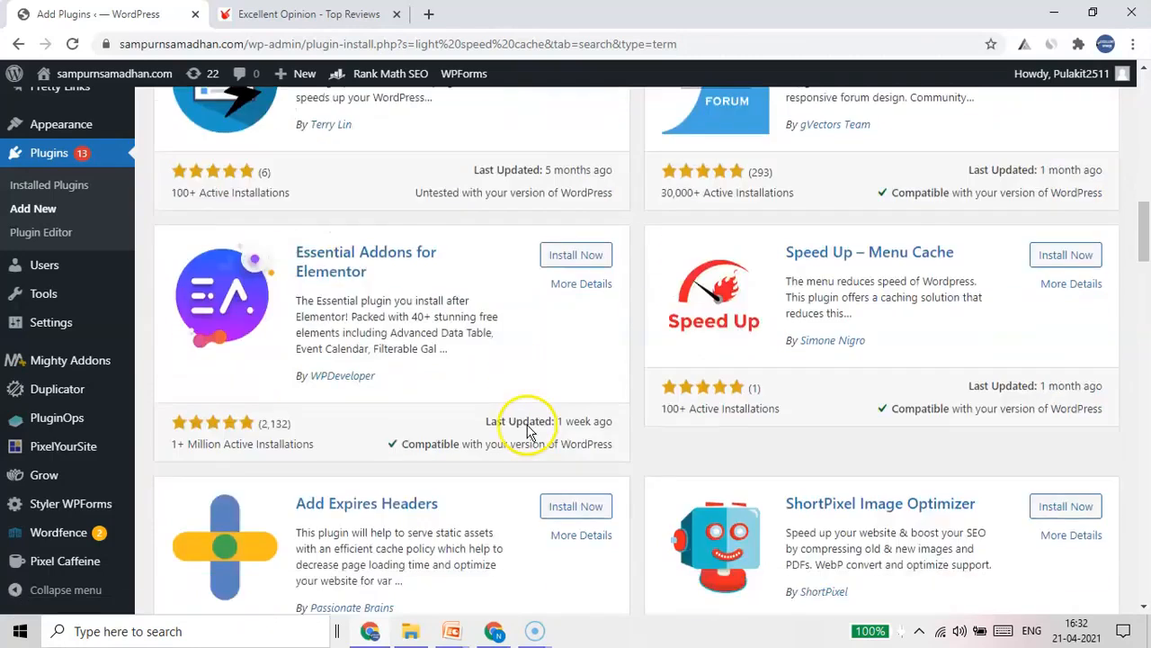
scroll(527, 424, up, 3)
scroll(539, 383, down, 3)
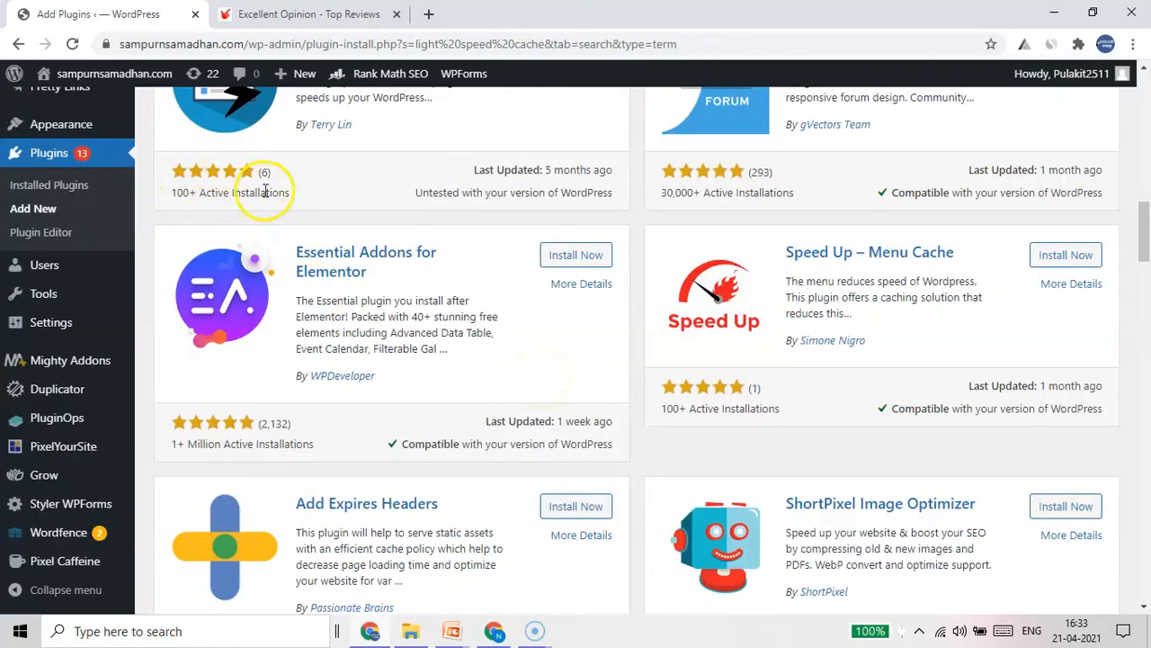
scroll(561, 321, down, 4)
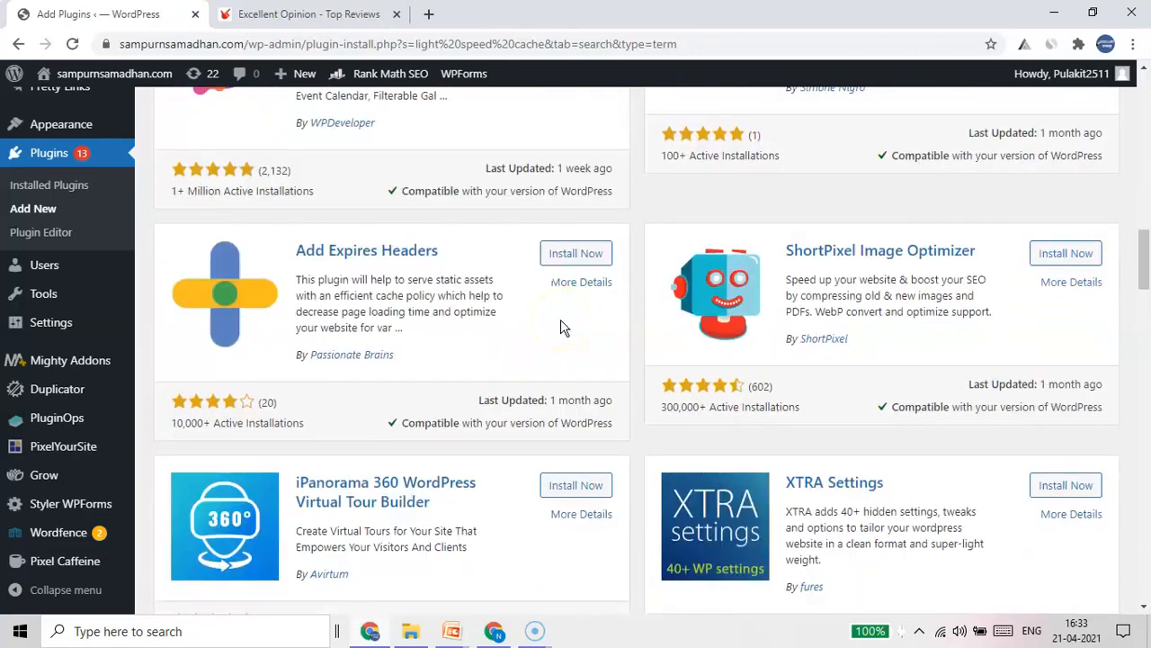
scroll(560, 321, down, 3)
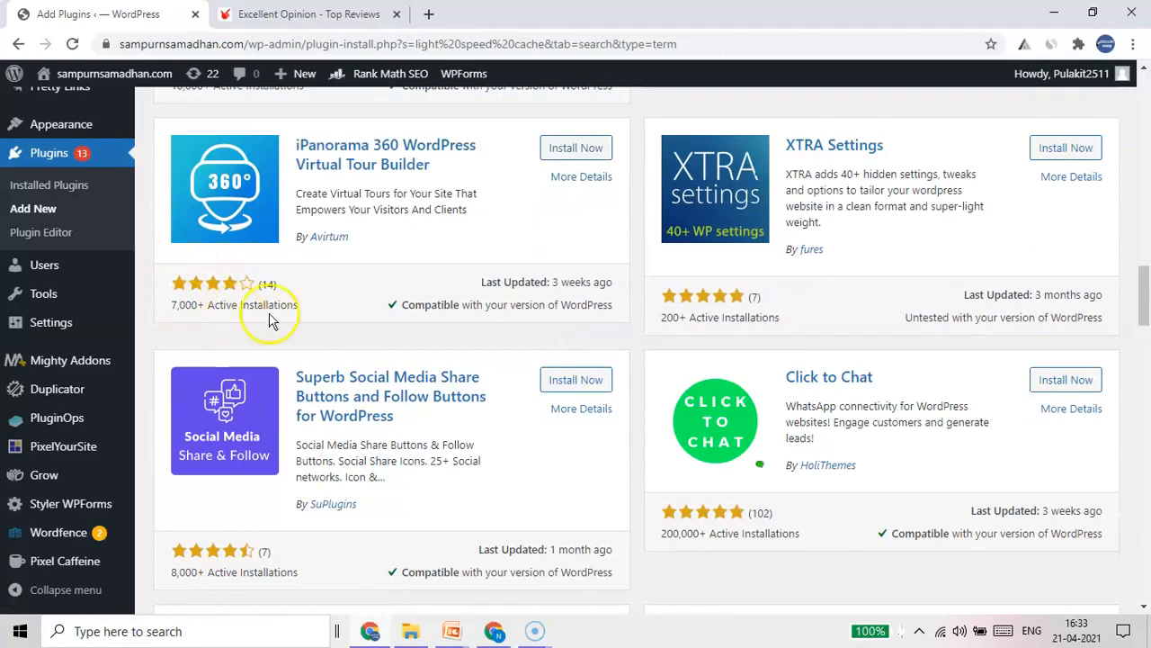
scroll(510, 371, down, 3)
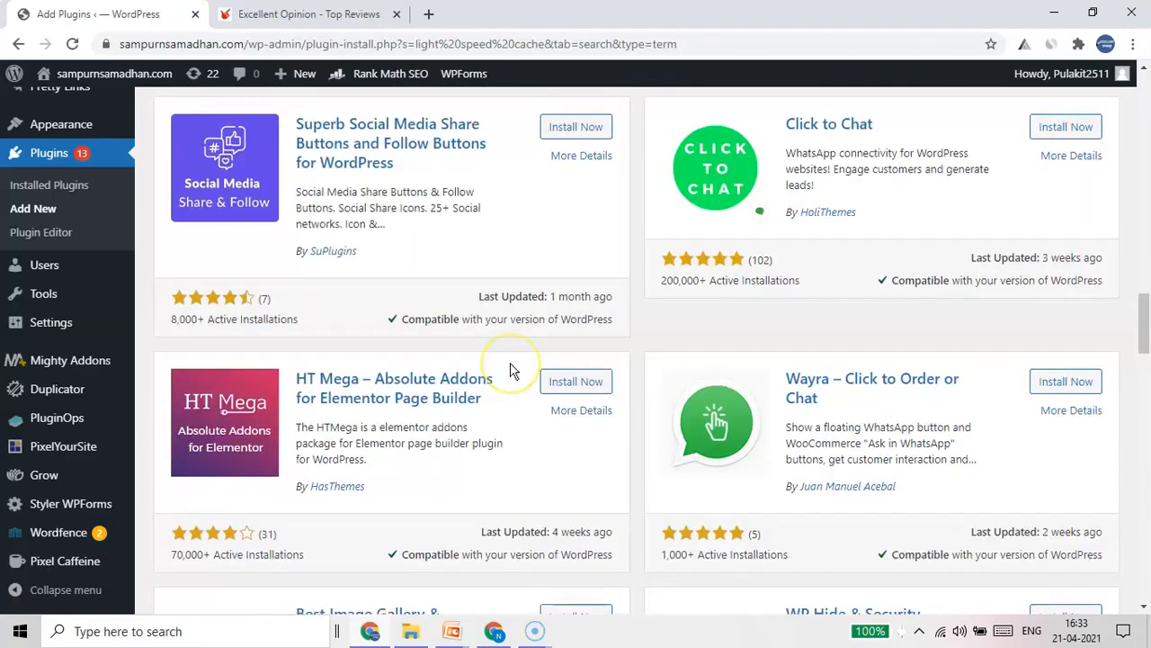
Activate the WP Speed of Light plugin, view its setup wizard's welcome page and return to the plugin search results.
scroll(510, 370, up, 12)
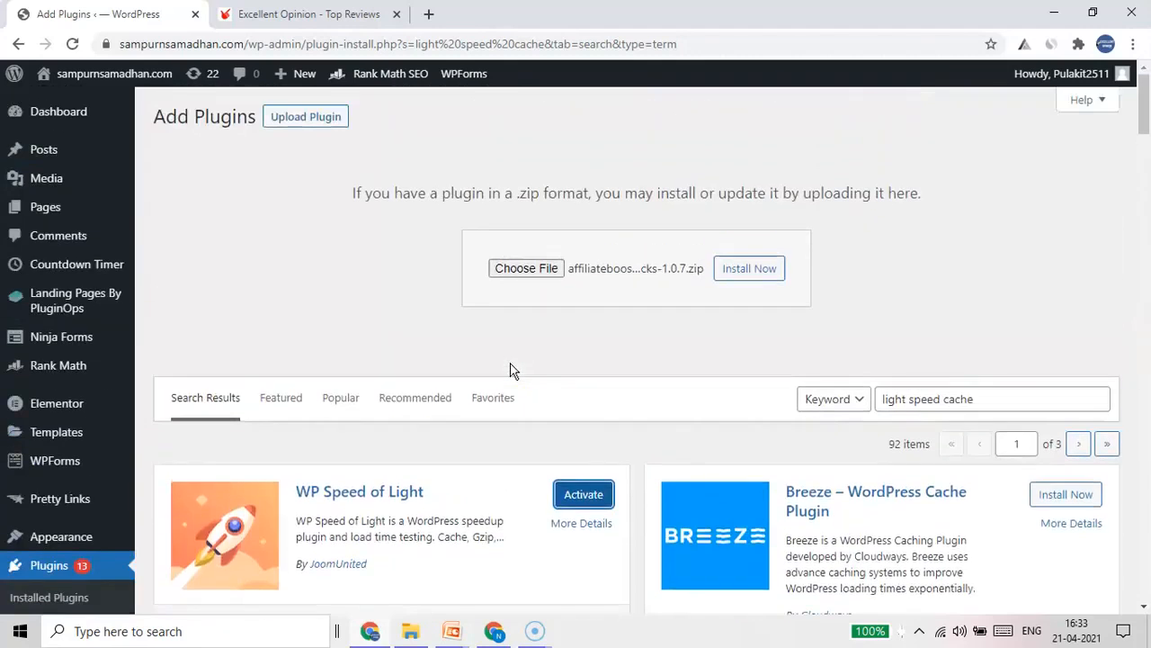
click(598, 497)
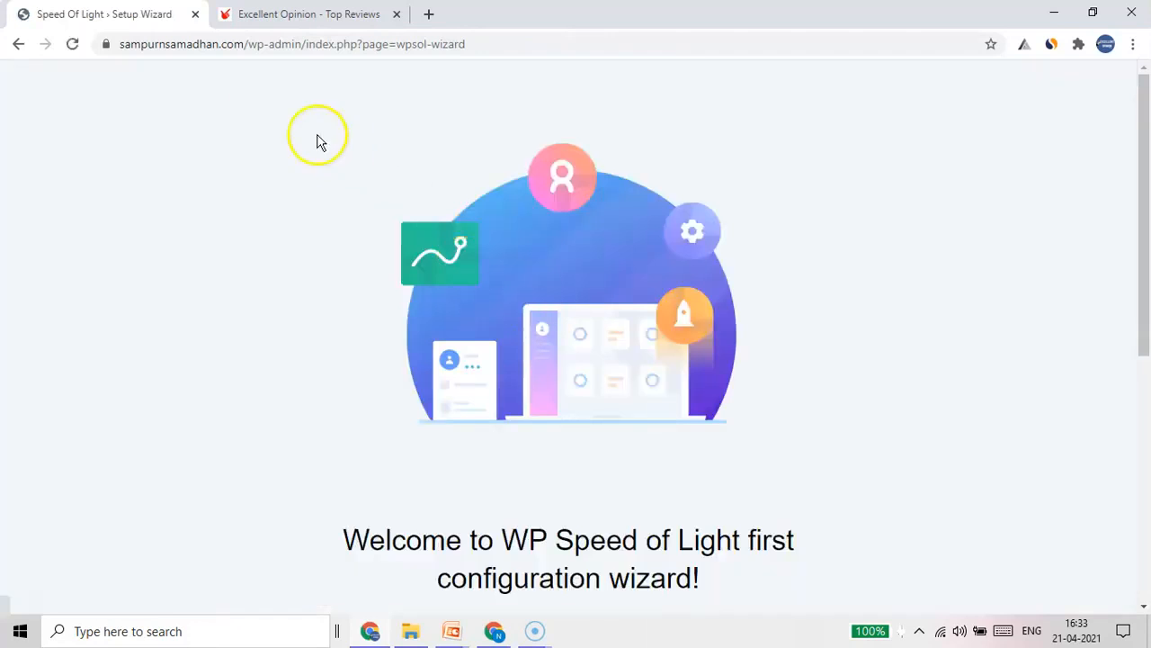
scroll(611, 339, down, 5)
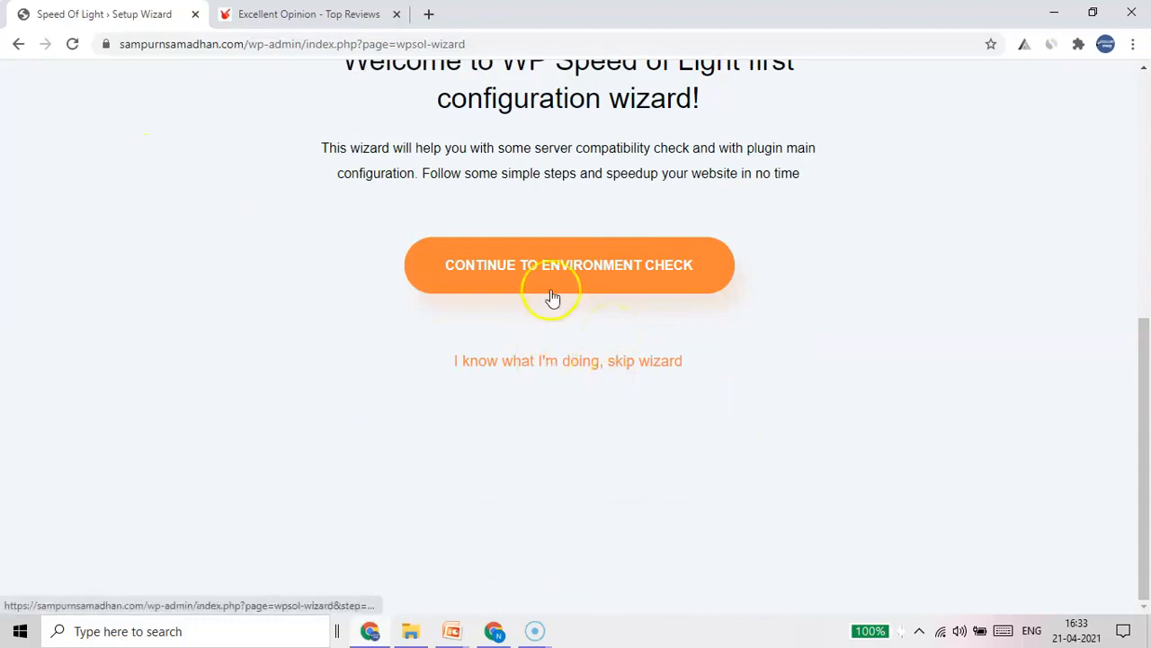
scroll(210, 237, up, 5)
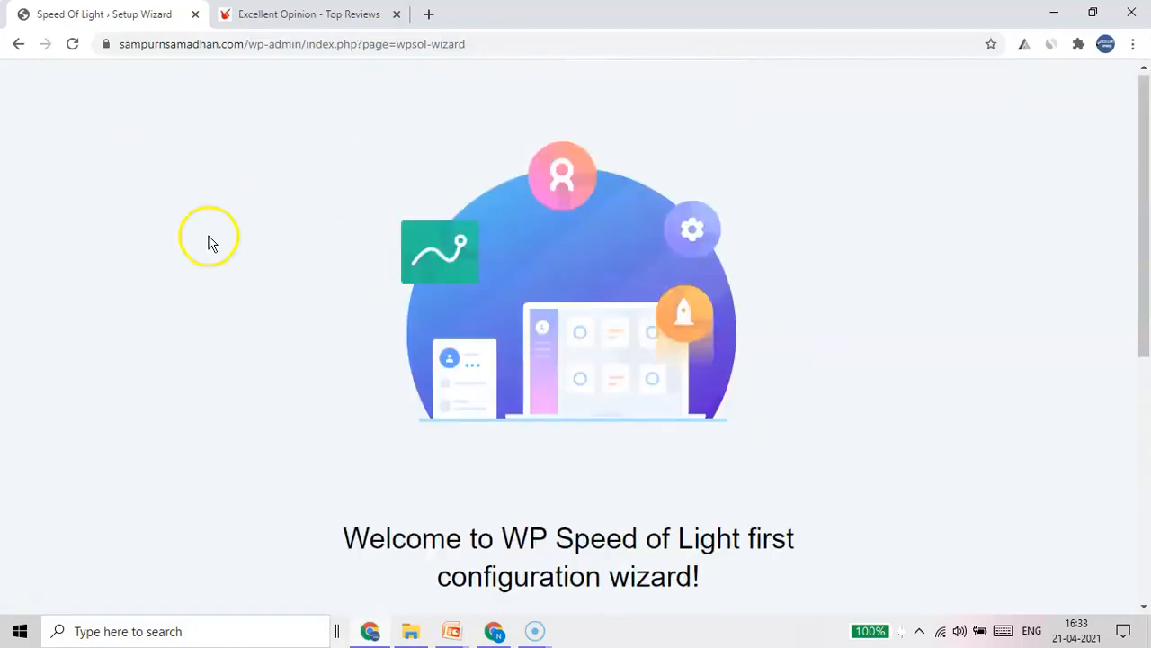
click(17, 45)
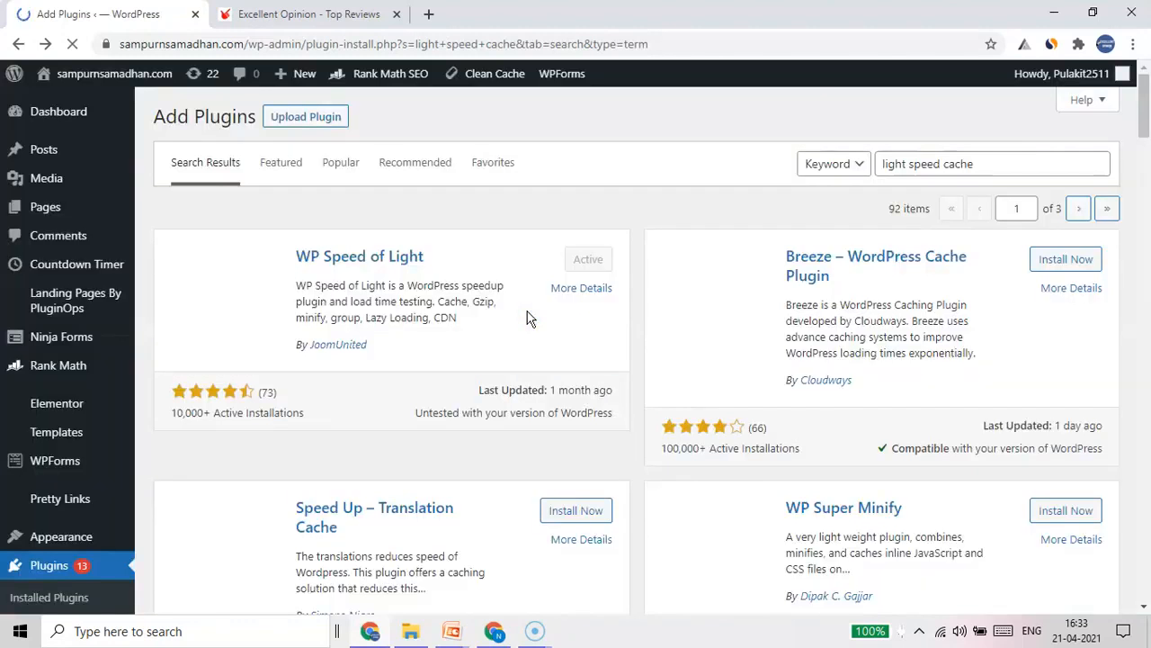
Search the plugin directory for "contact form", then install and activate the Contact Form 7 plugin.
click(984, 157)
key(ctrl+a)
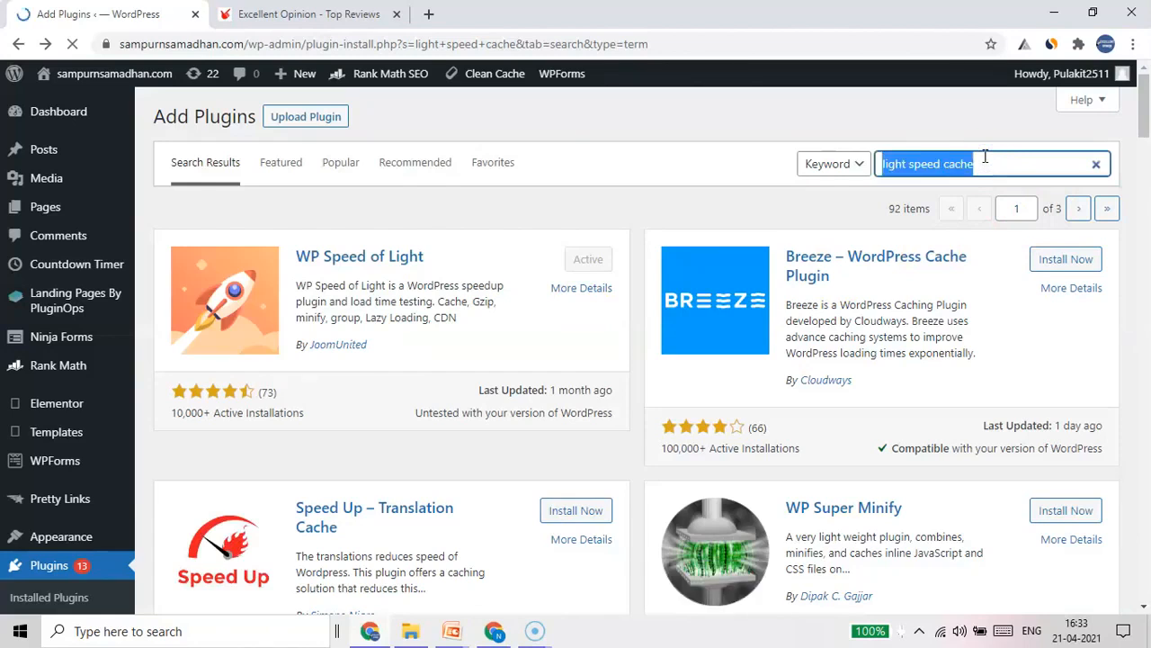
text(contact form)
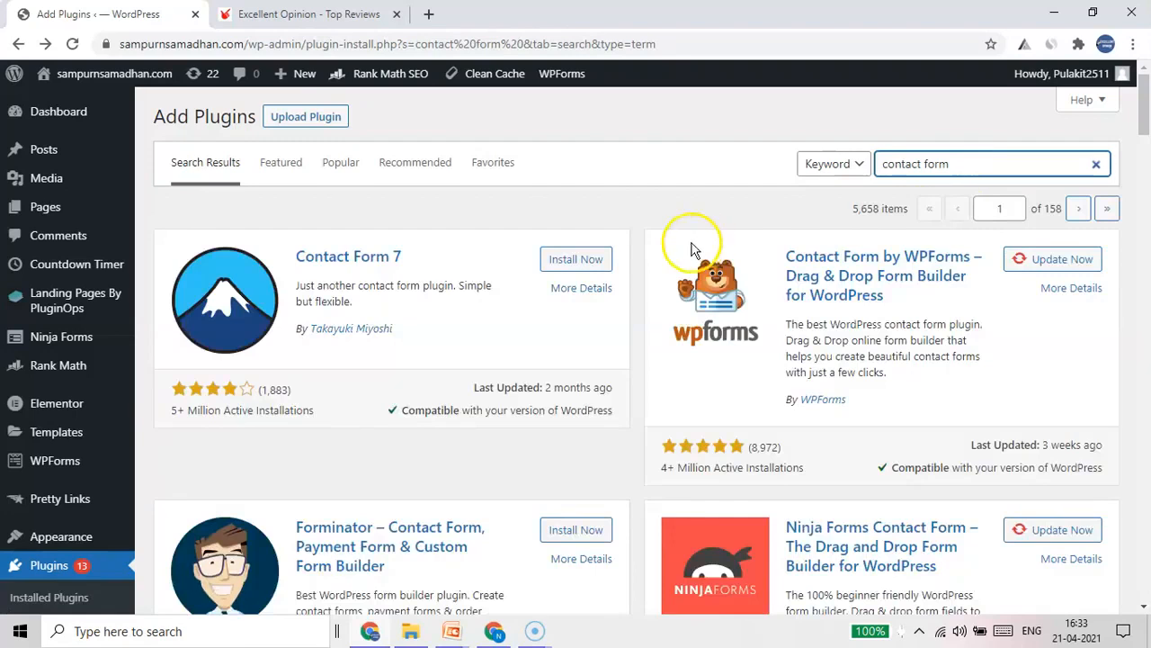
click(577, 261)
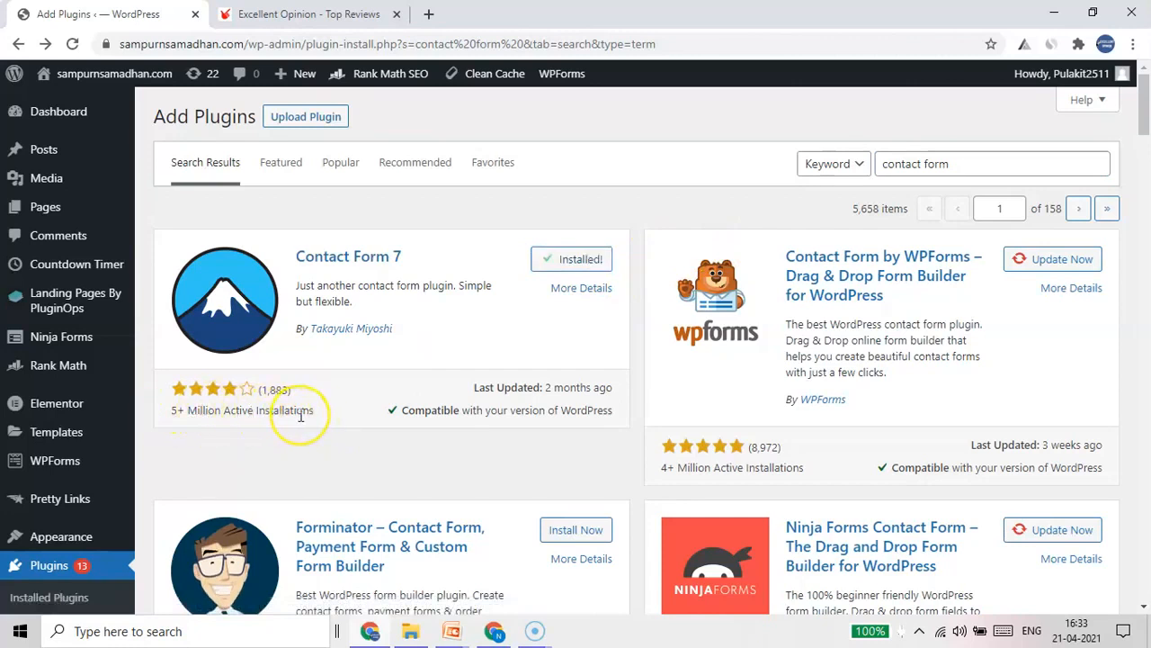
click(597, 268)
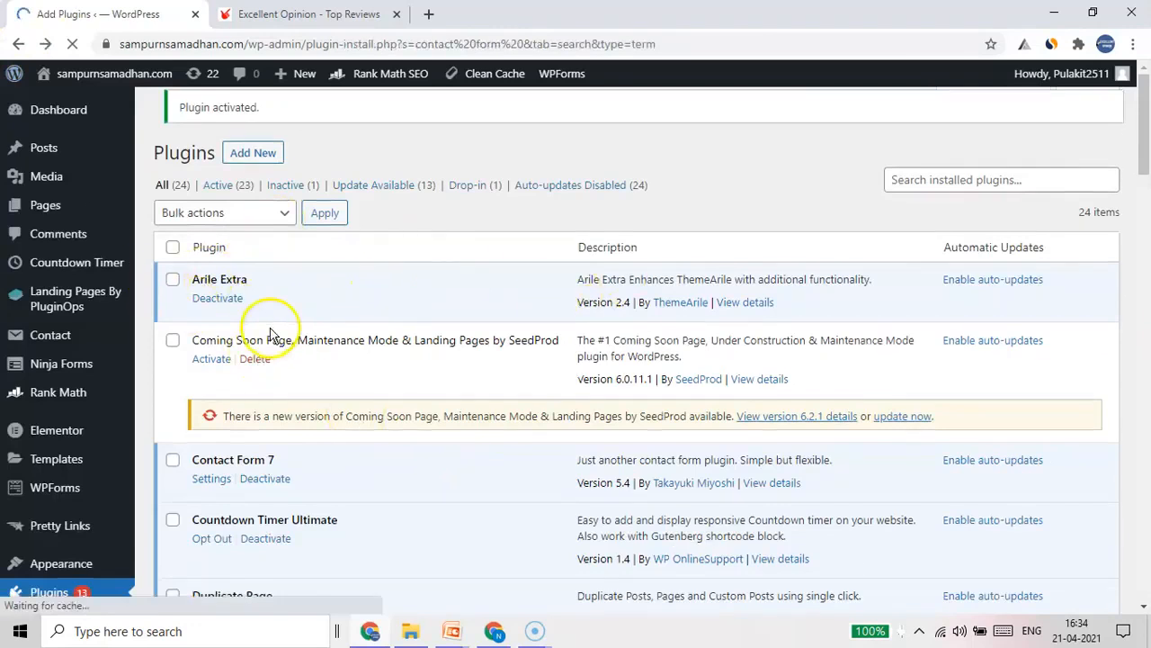
Look through the contact form plugins in the search results, examining the alternatives to Contact Form 7.
scroll(256, 368, down, 1)
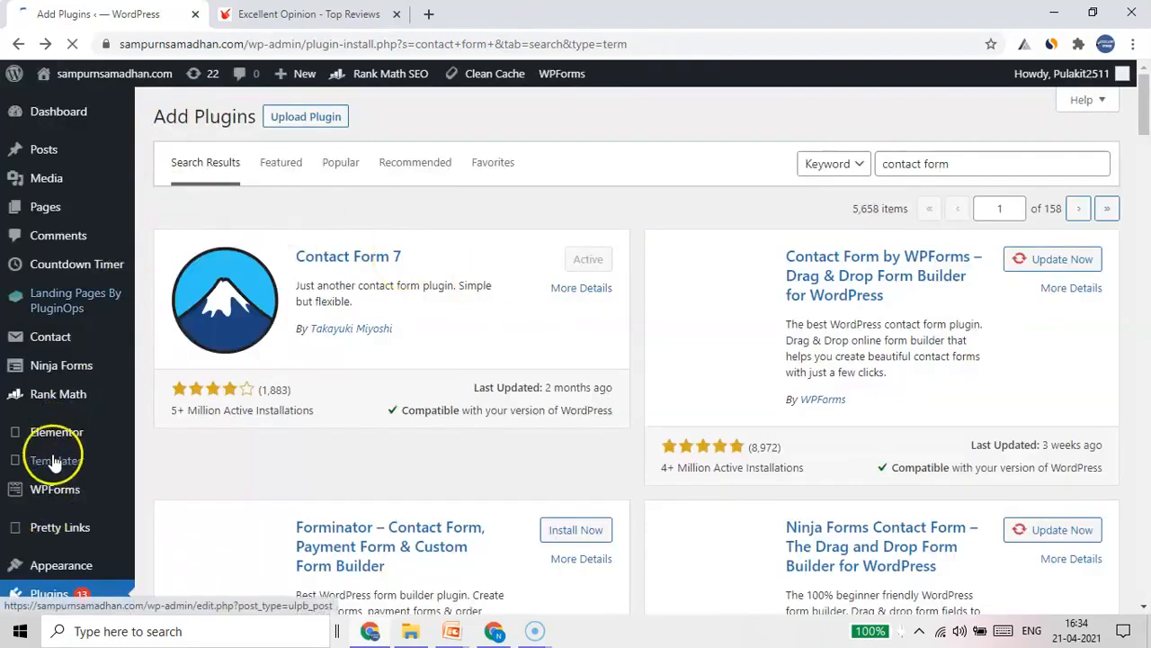
scroll(567, 314, down, 4)
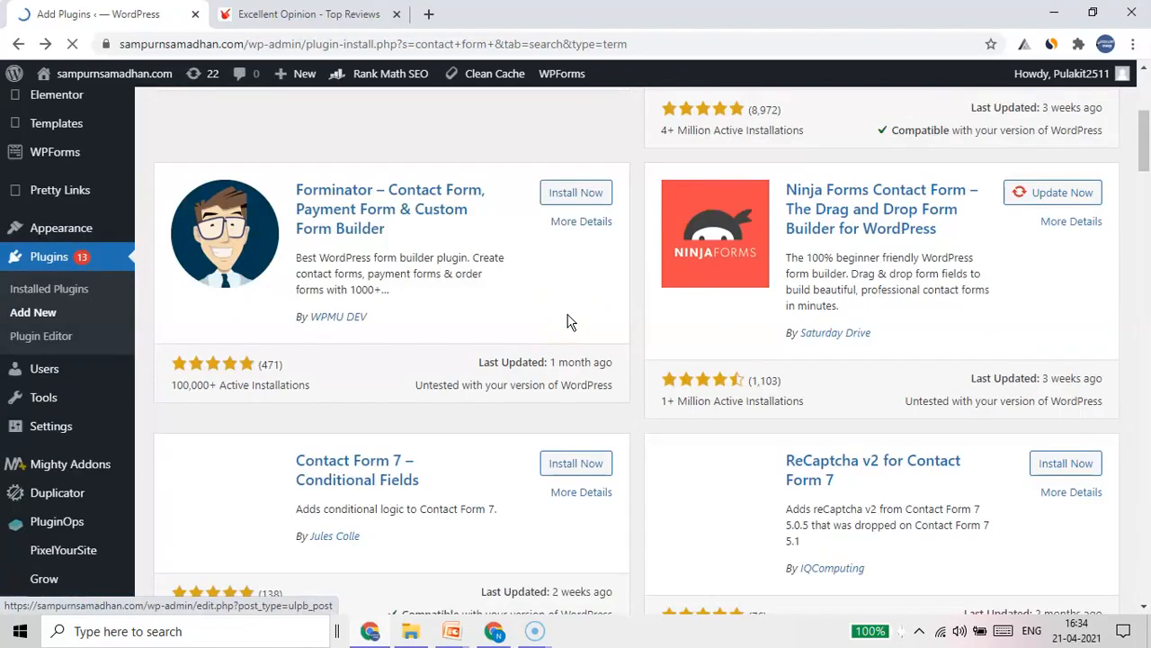
scroll(567, 321, down, 2)
scroll(566, 321, up, 6)
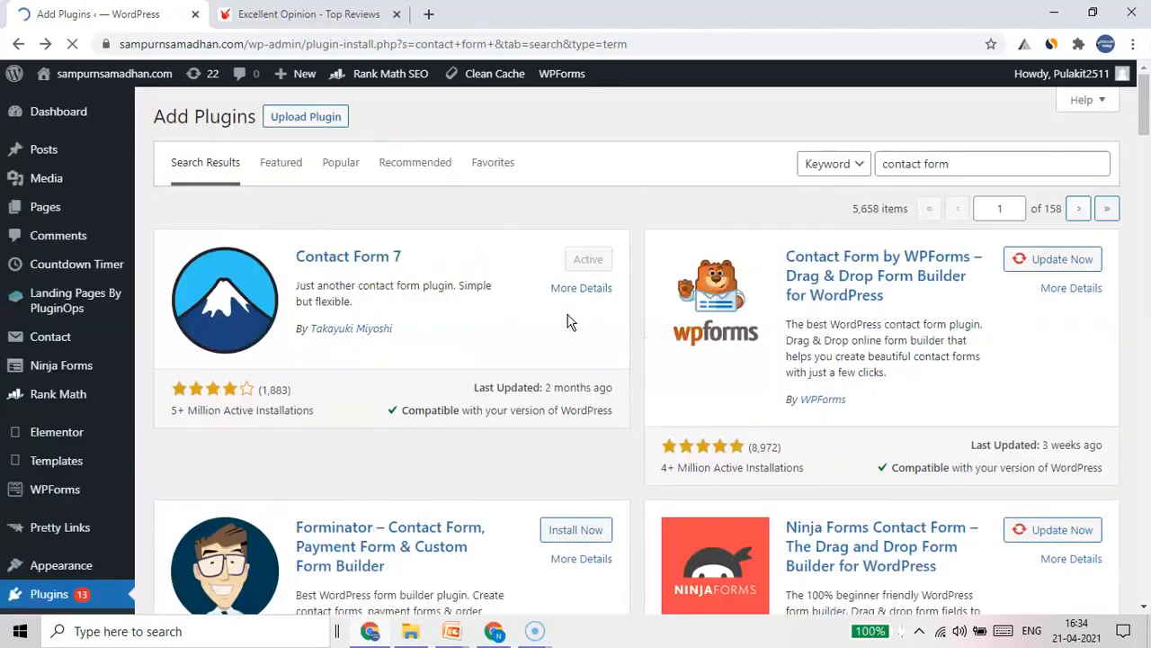
key(alt+Tab)
key(alt+Tab)
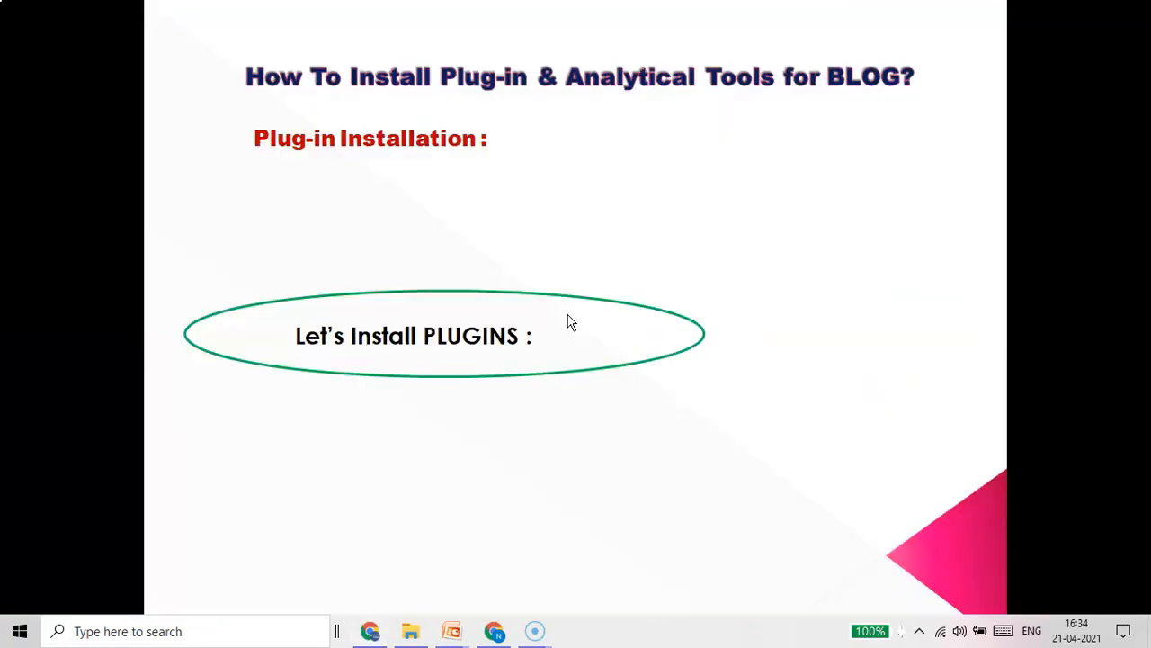
click(654, 421)
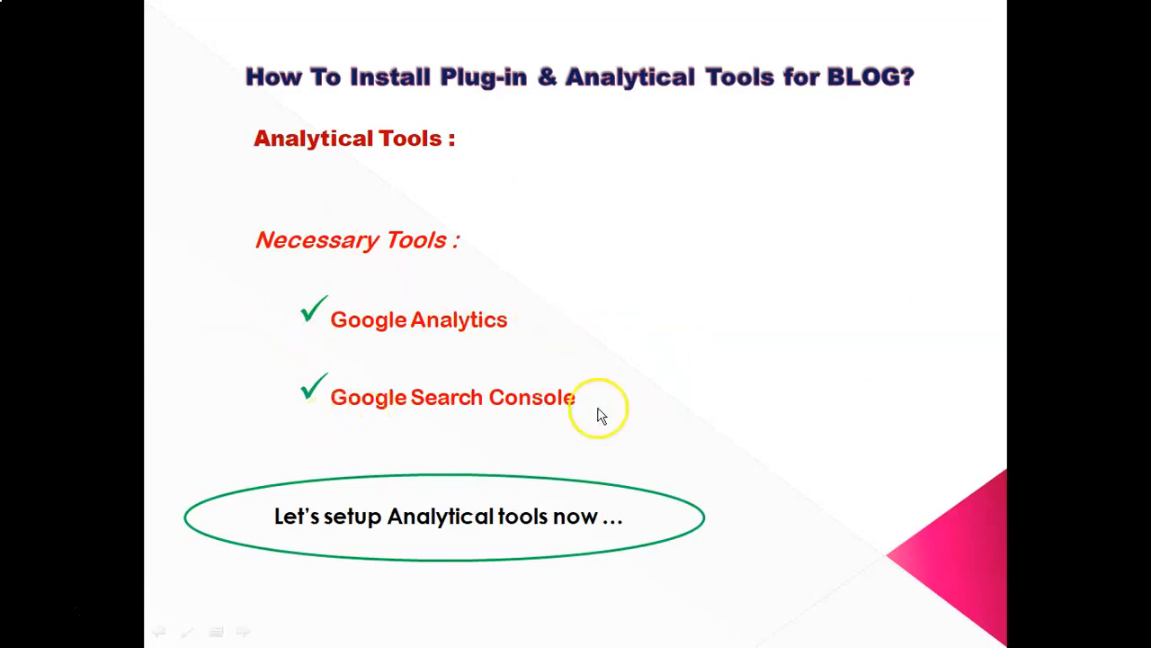
click(543, 366)
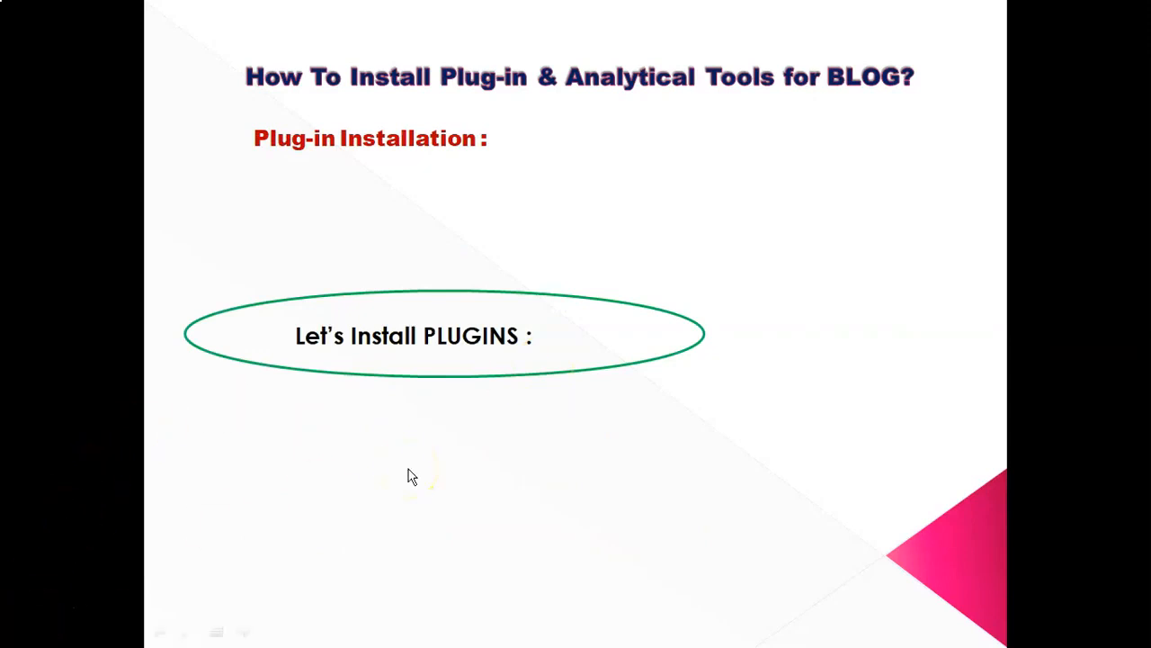
key(alt+Tab)
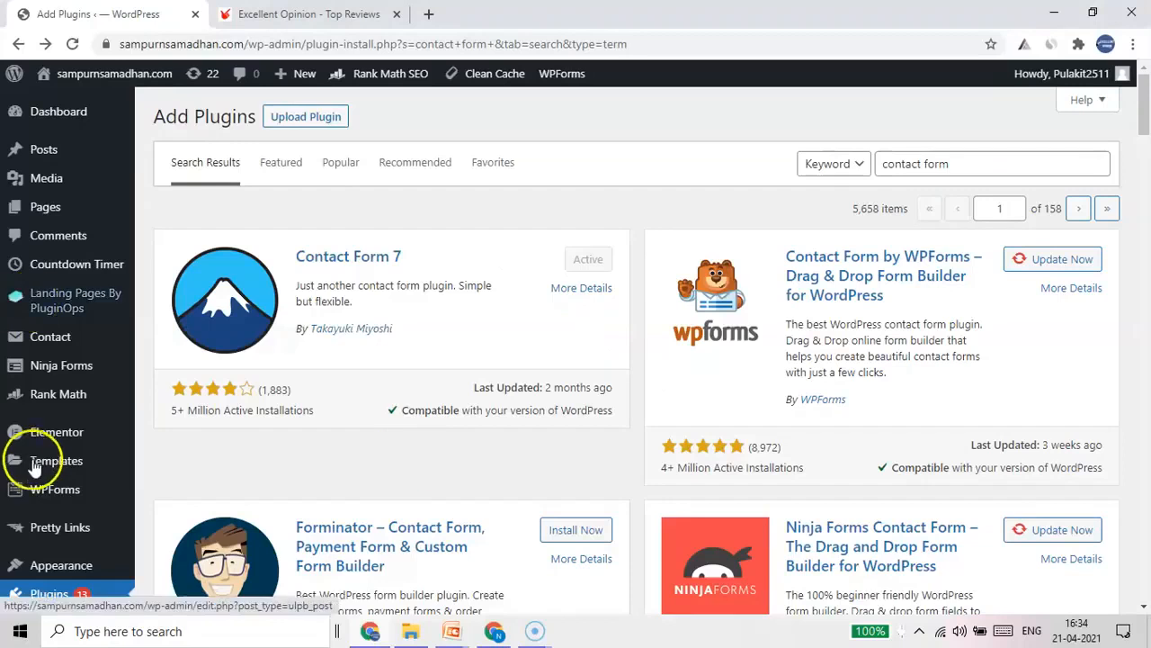
From the installed plugins, open the settings of Contact Form 7 and open Contact form 1 for editing.
scroll(36, 441, down, 2)
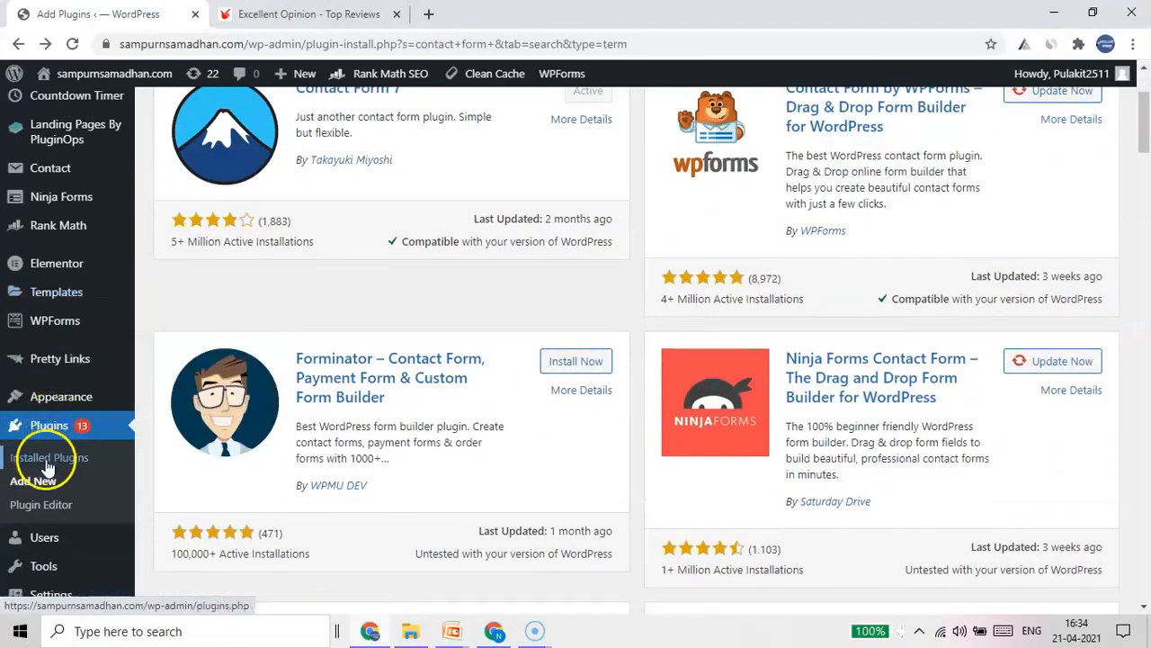
click(49, 456)
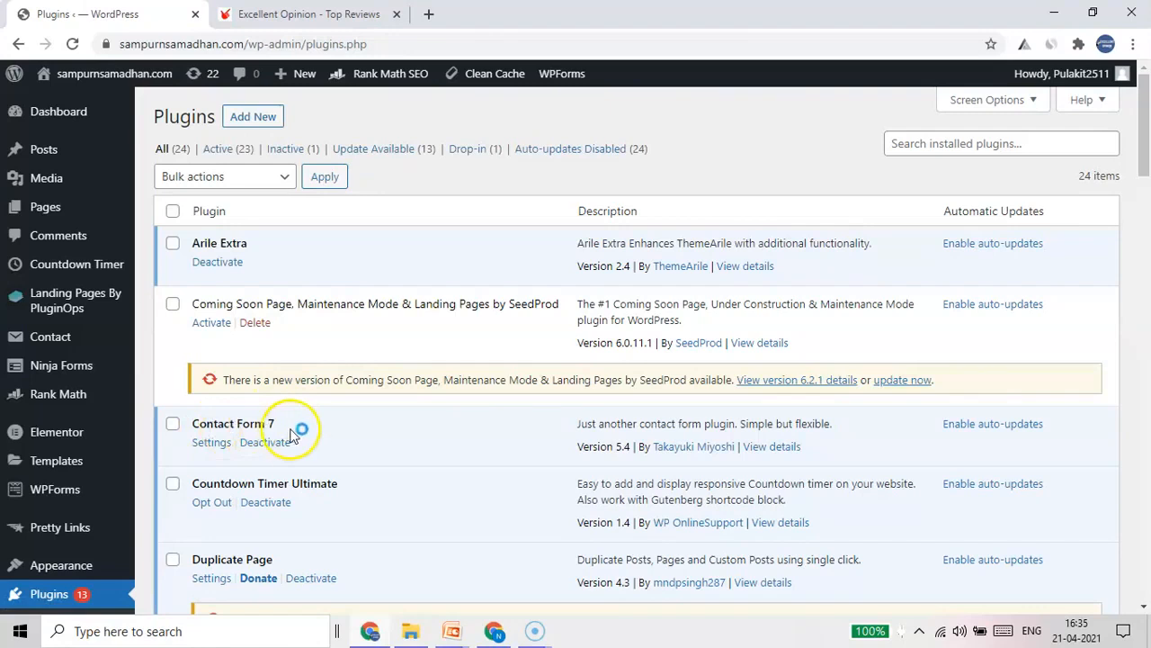
click(214, 441)
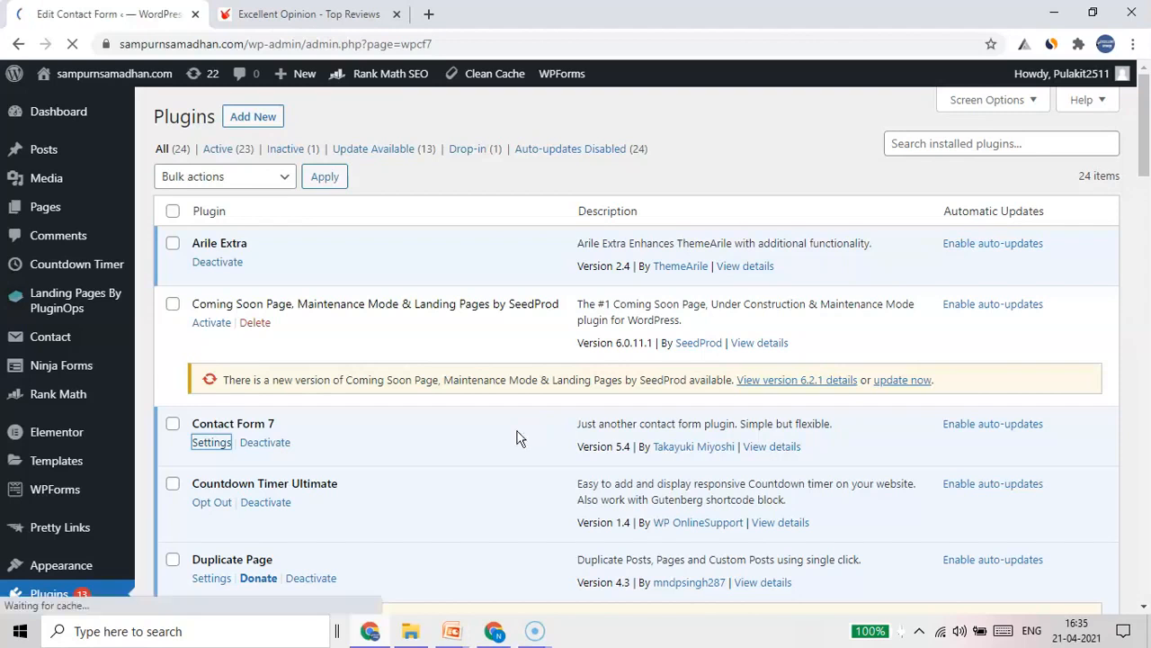
scroll(517, 438, down, 3)
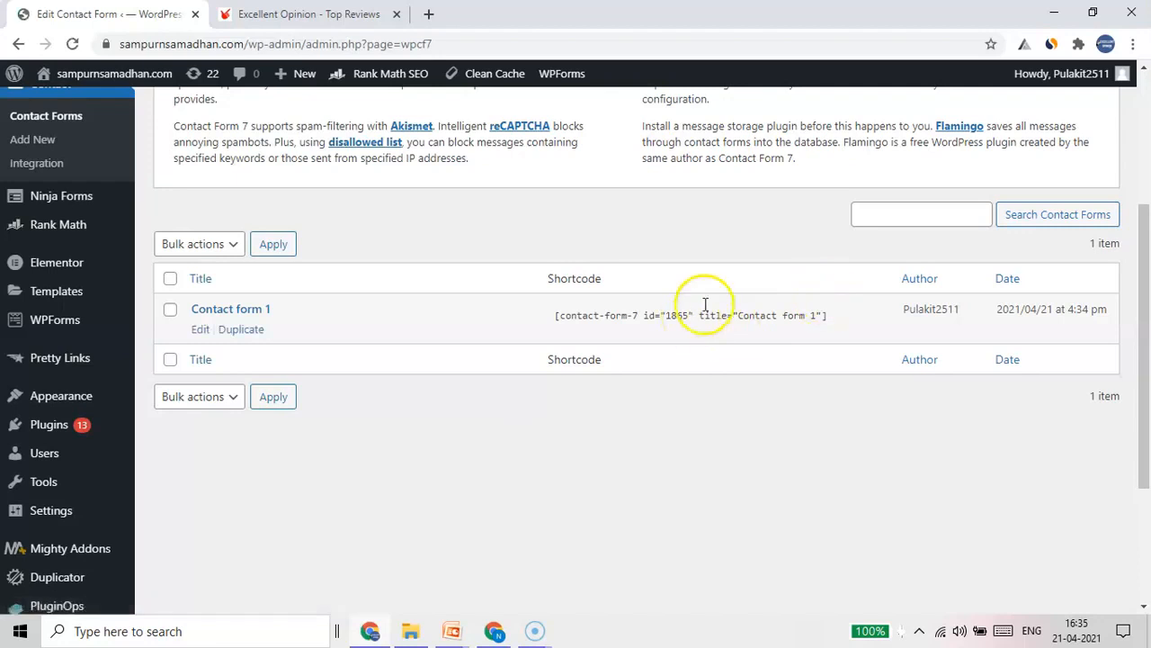
click(200, 329)
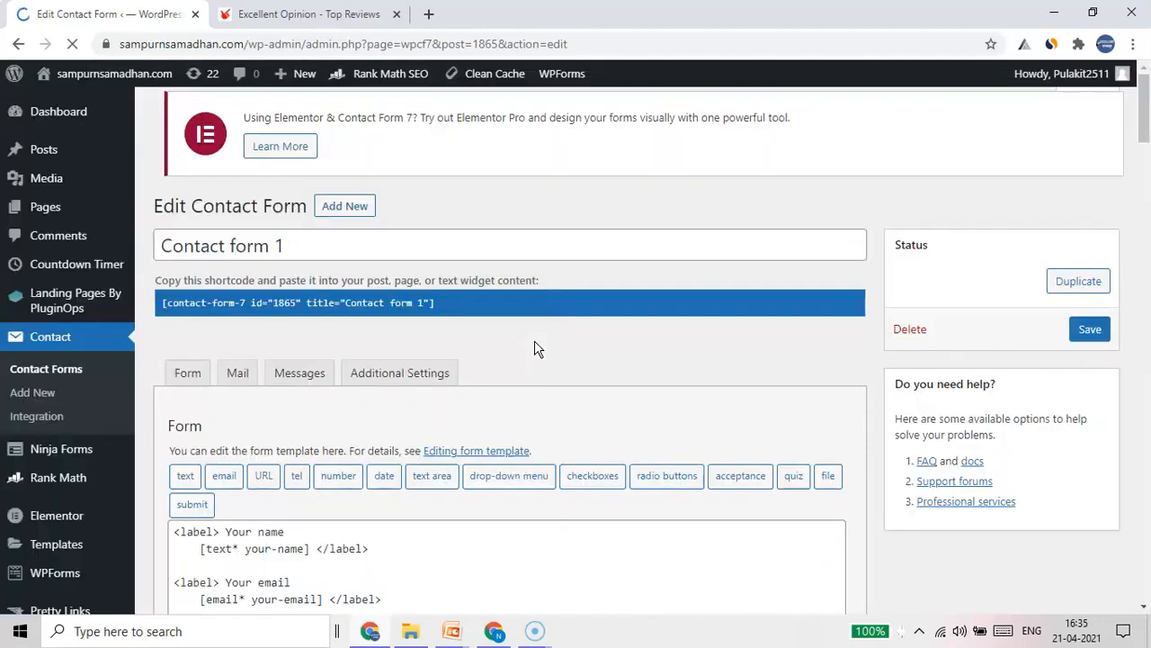
Review the form template of Contact form 1, save the form and copy its shortcode.
scroll(534, 349, down, 3)
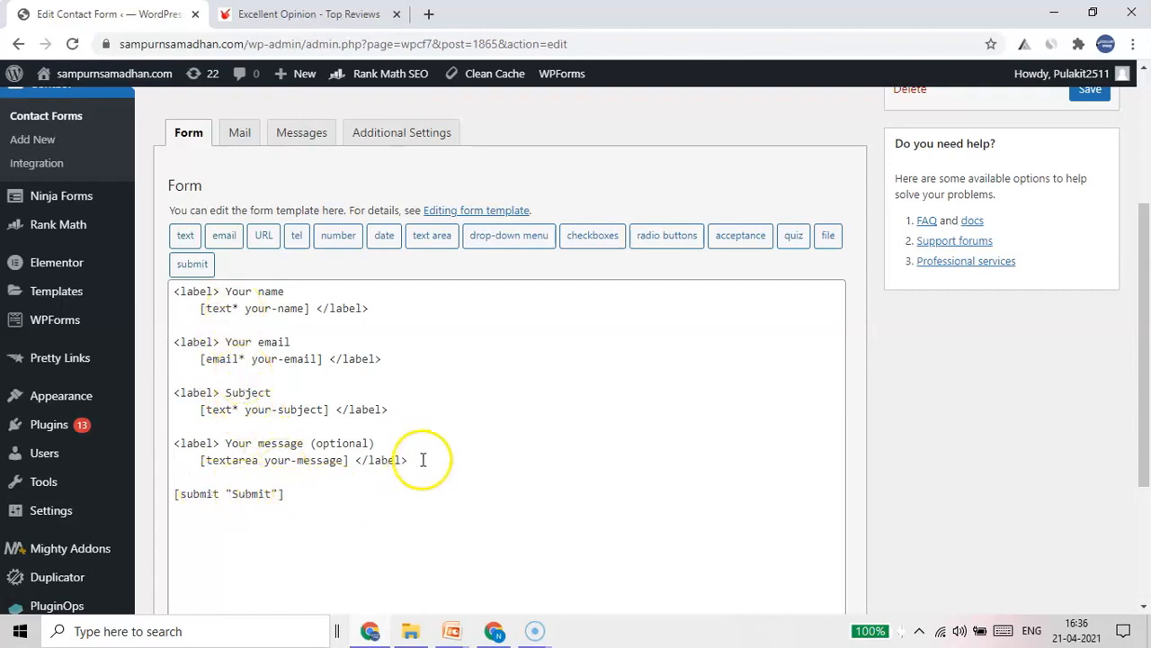
scroll(414, 459, down, 3)
click(175, 522)
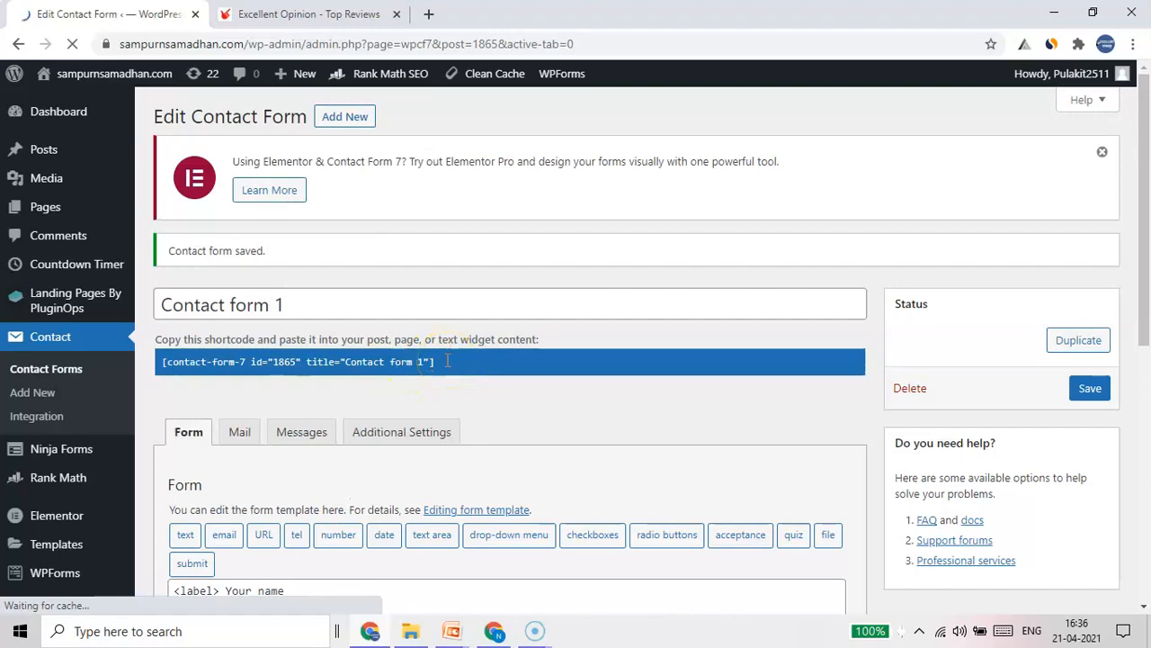
click(162, 367)
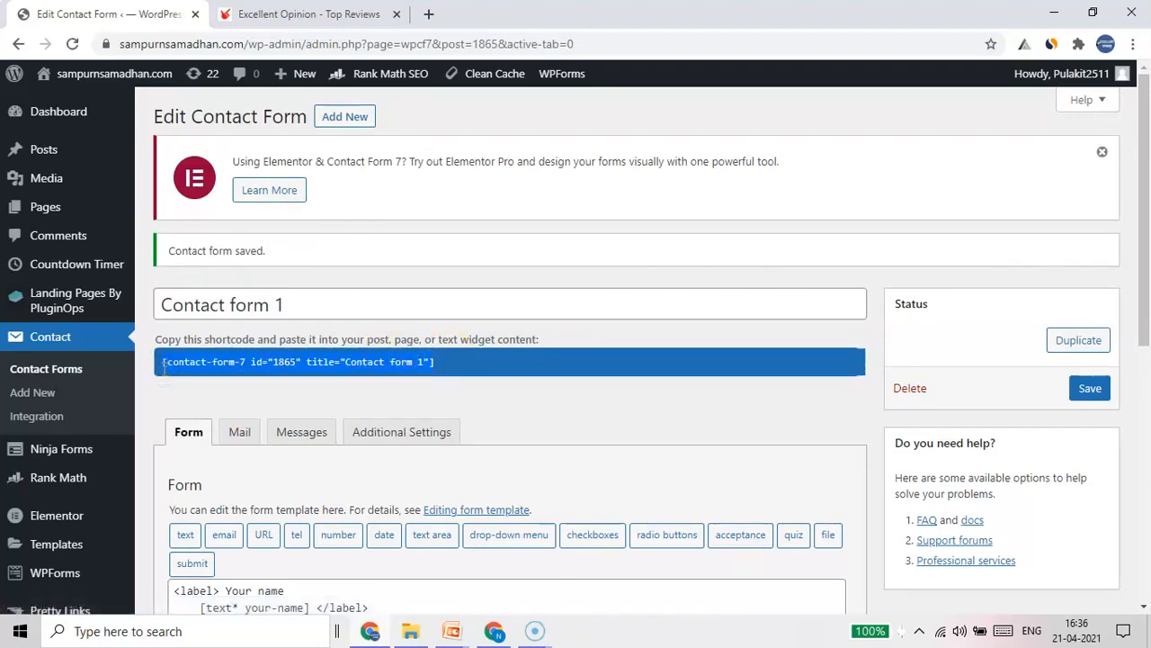
Create a new post titled "Contact Us" and paste the copied Contact form 1 shortcode into its body.
mouse_move(49, 151)
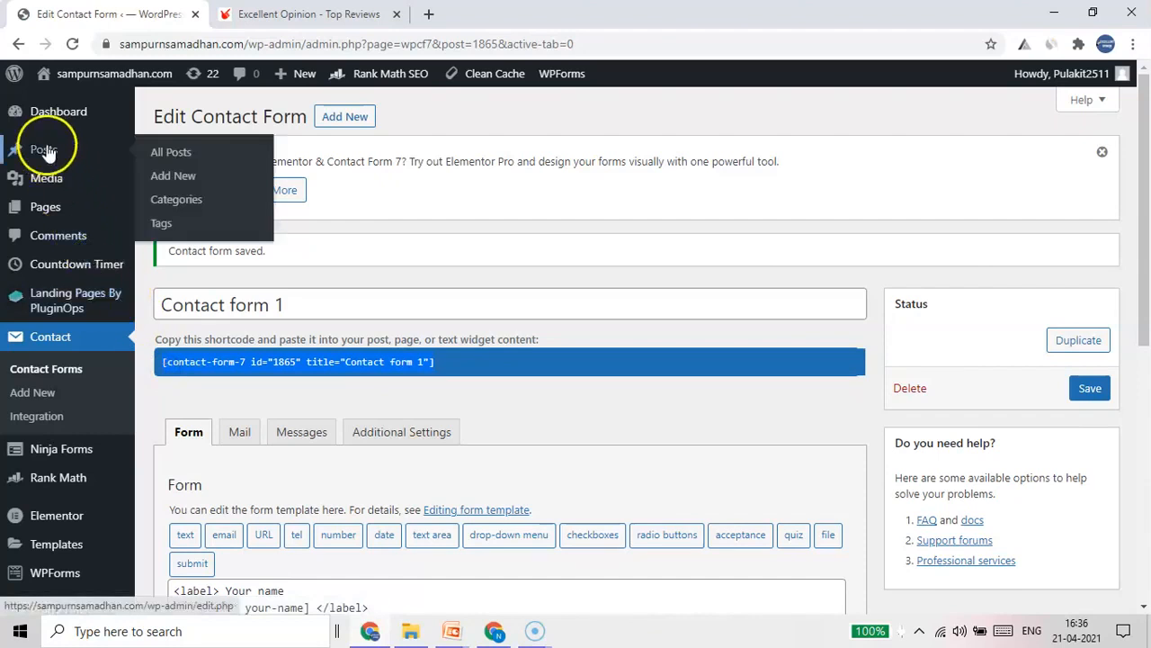
click(174, 173)
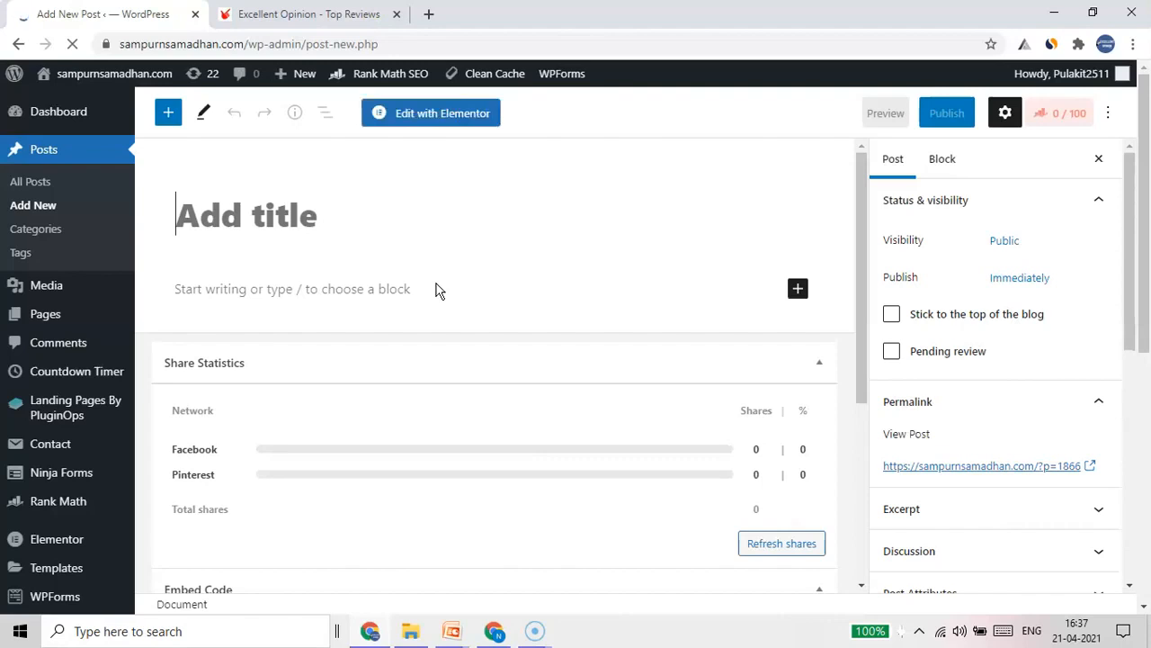
text(Contact)
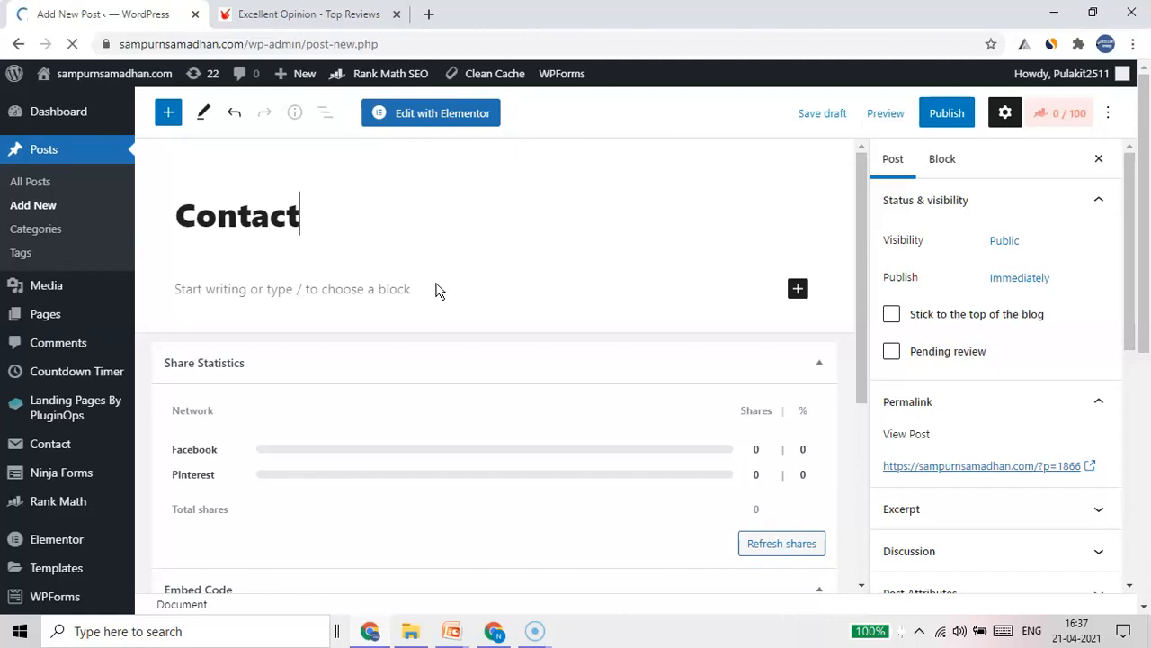
text(Us)
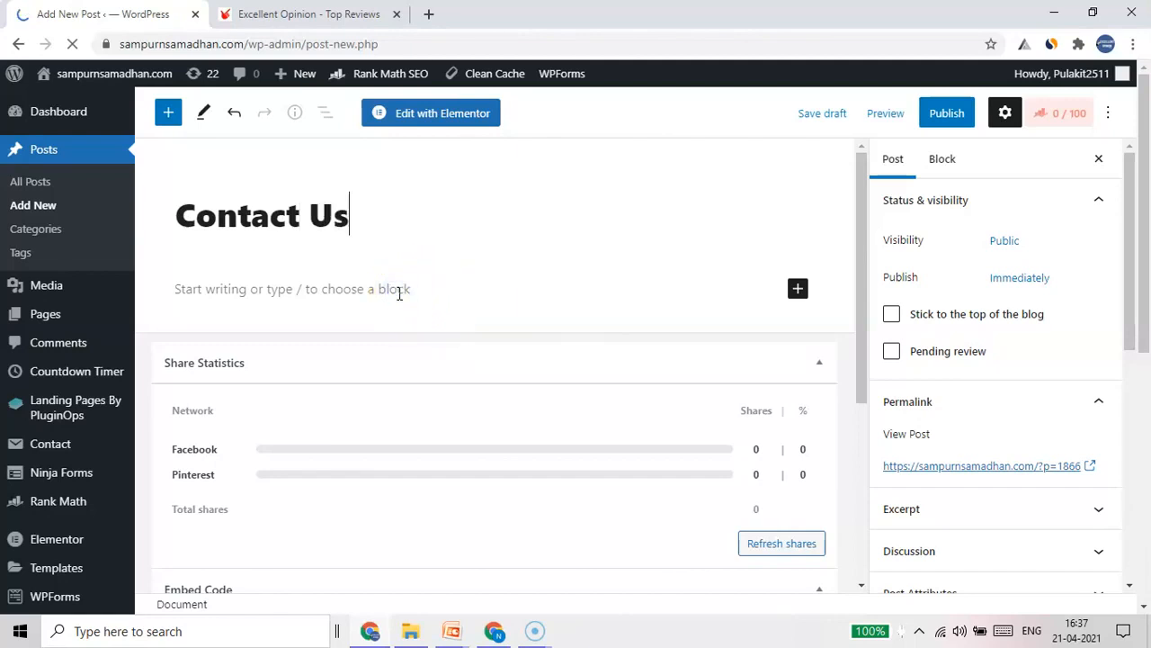
click(400, 294)
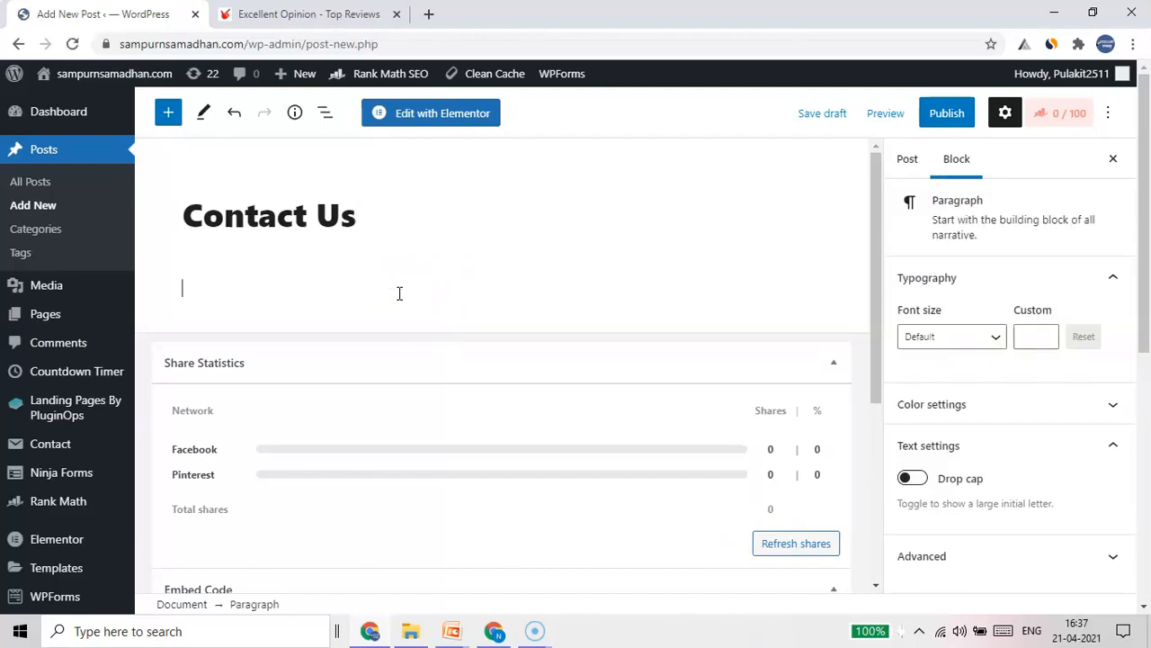
key(ctrl+v)
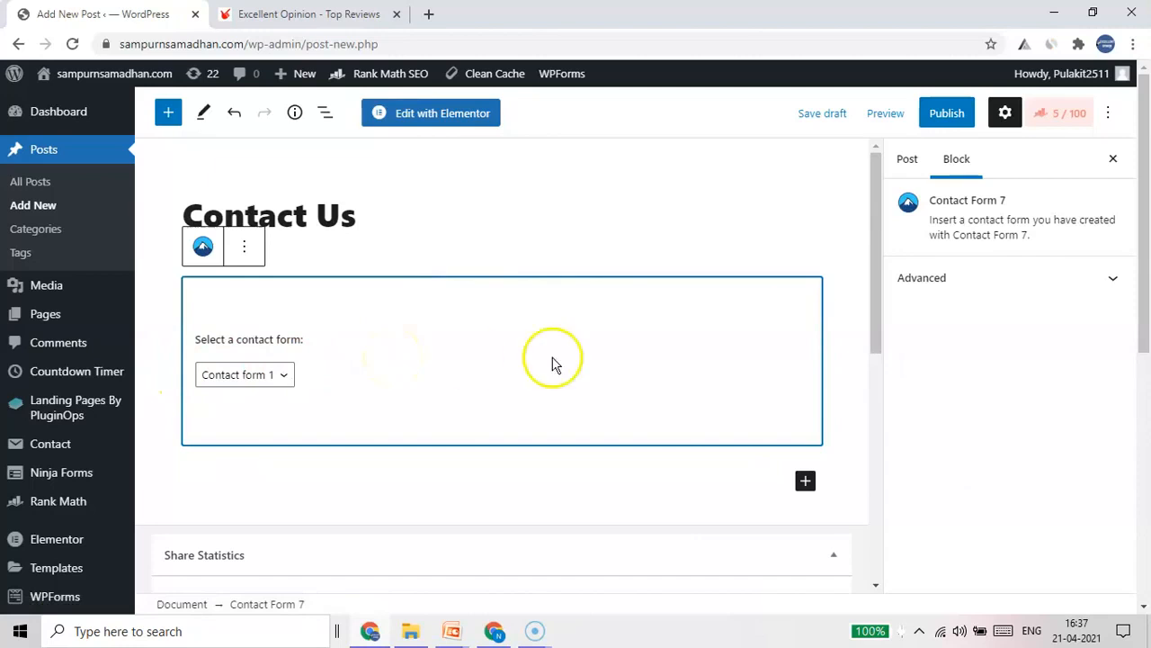
Publish the Contact Us post and open it in a new browser tab, waiting for the page to load.
click(945, 115)
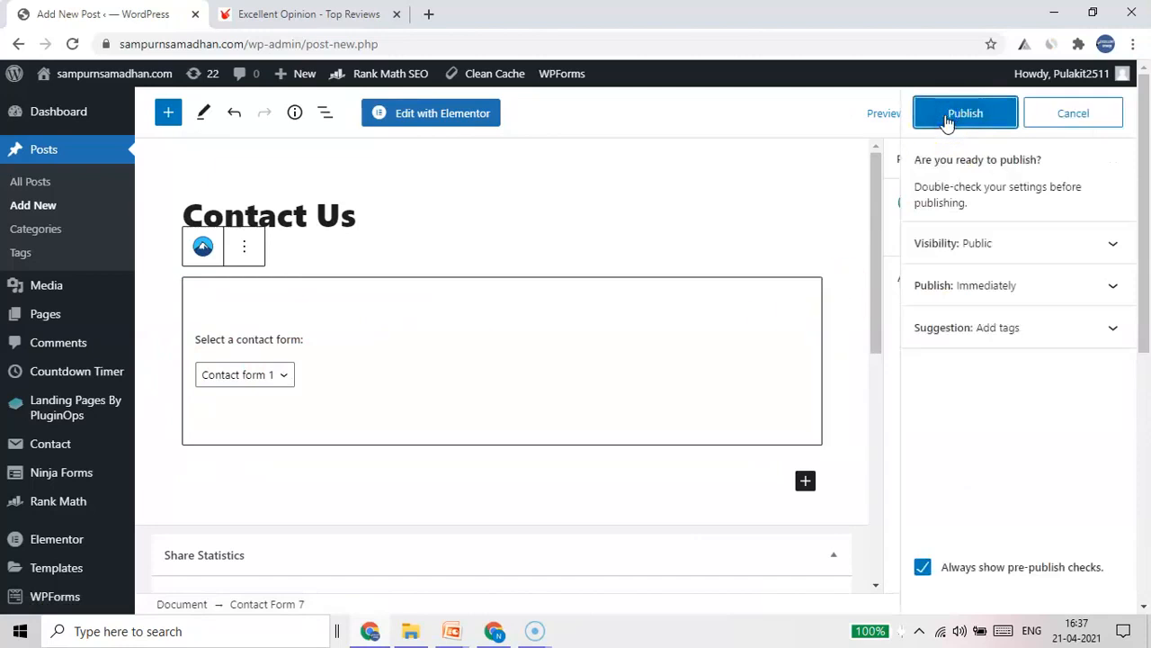
click(946, 117)
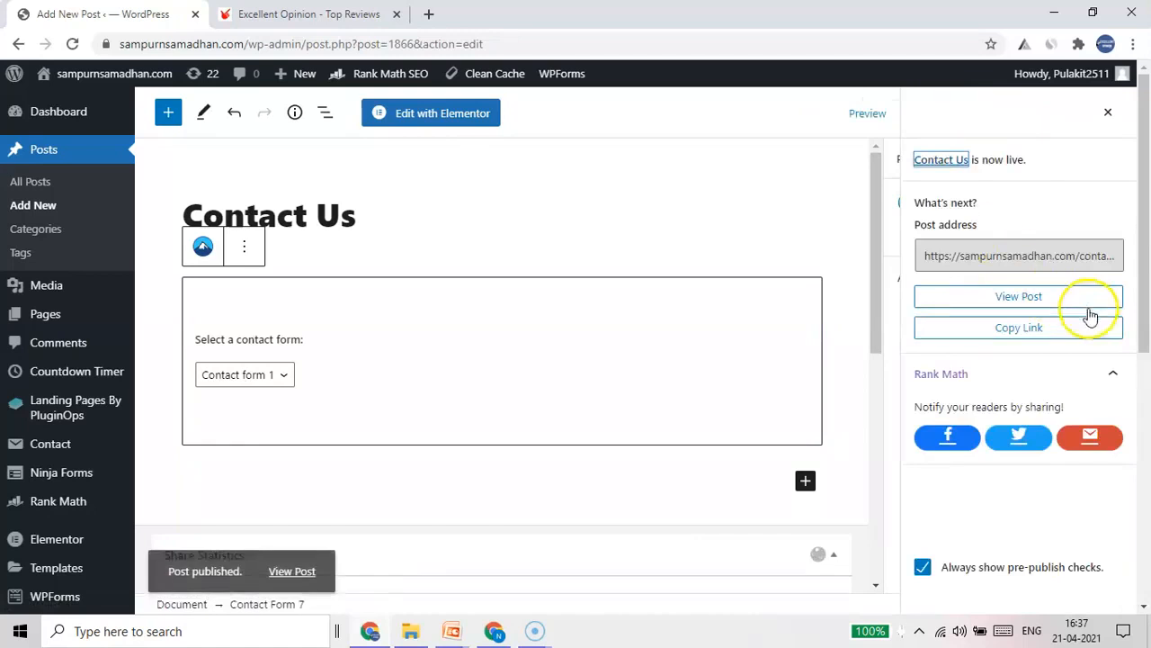
right_click(1030, 302)
click(1033, 311)
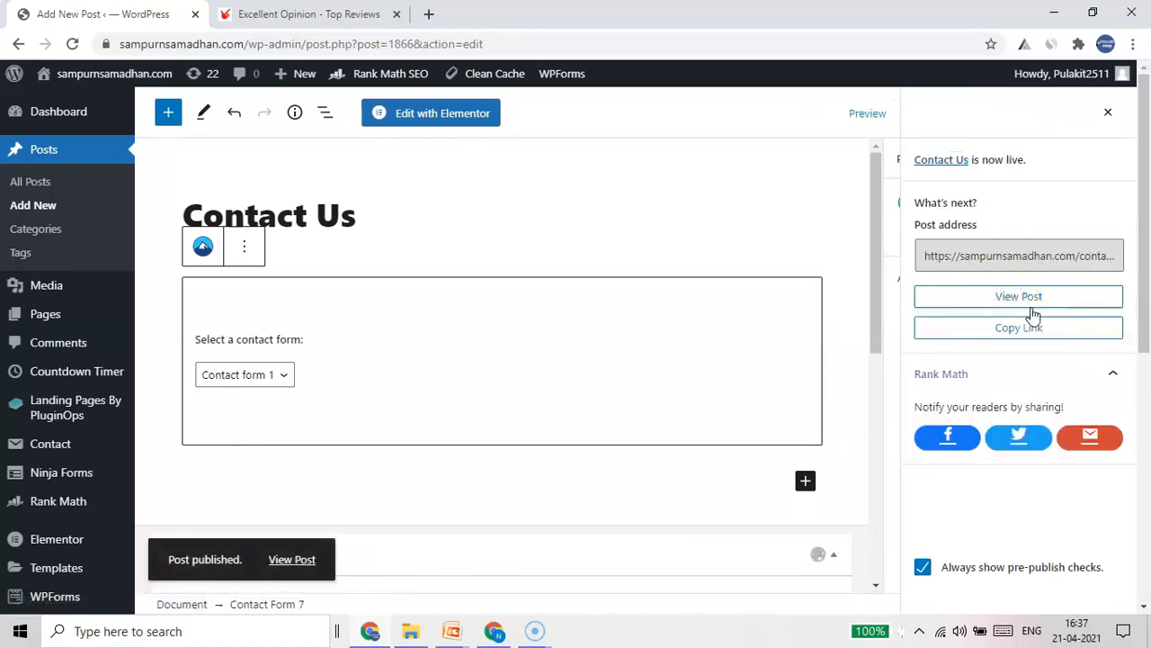
click(311, 14)
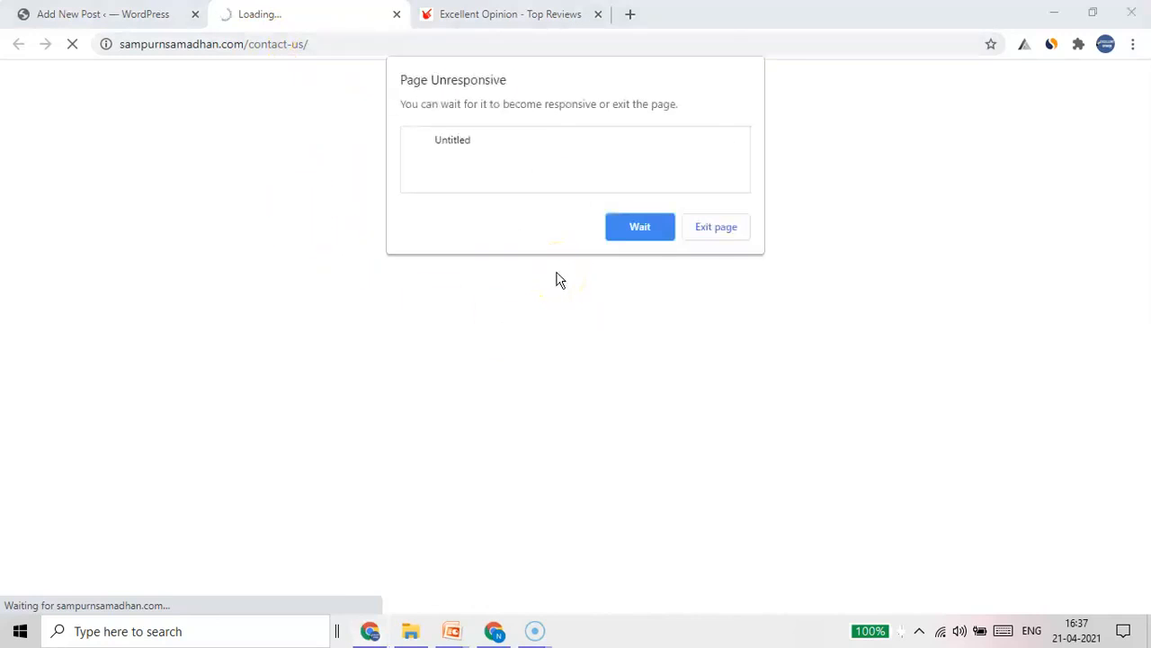
click(639, 224)
click(476, 294)
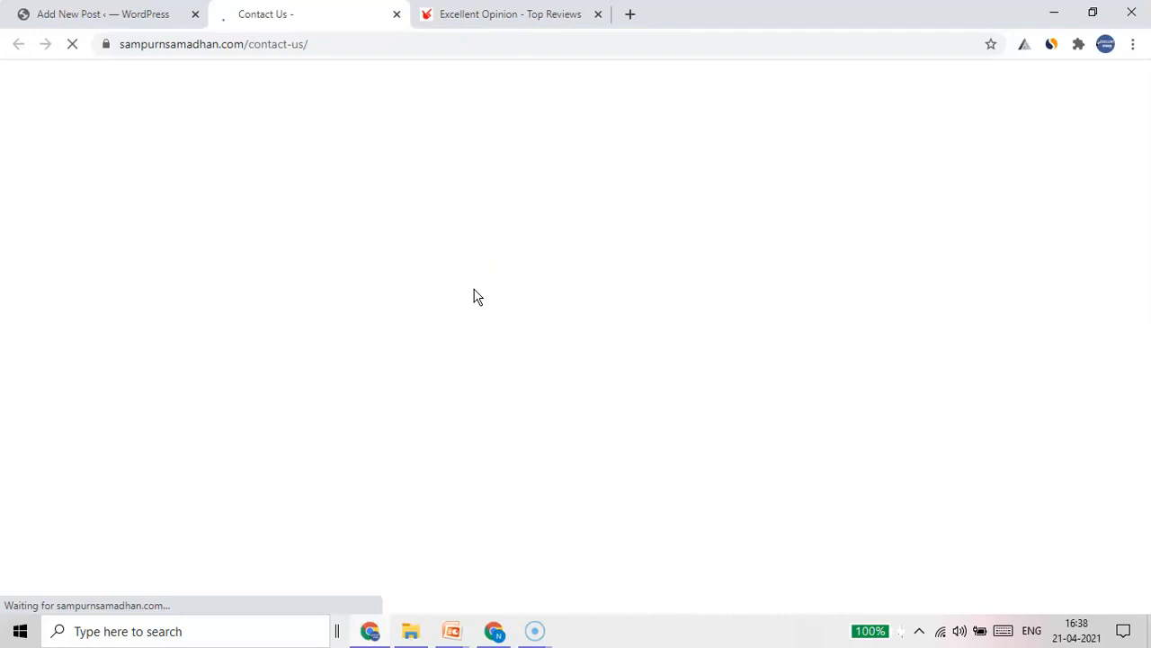
Examine the name, email, subject and message fields of the form on the published Contact Us page, then return to the post editor.
scroll(477, 297, down, 5)
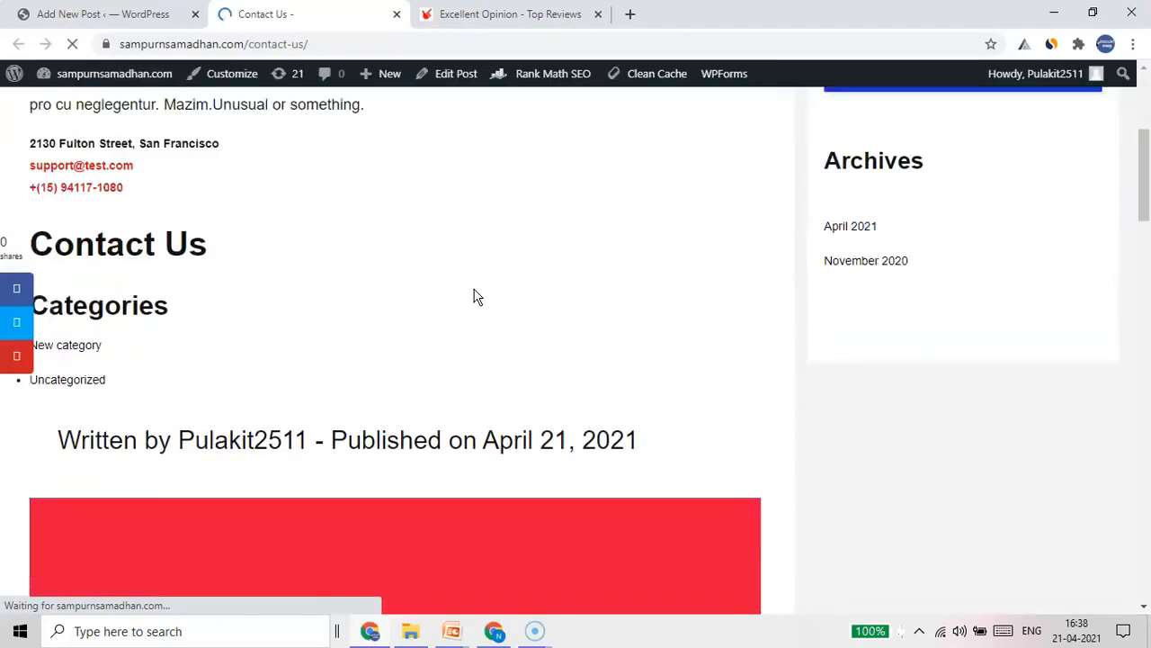
scroll(477, 297, down, 8)
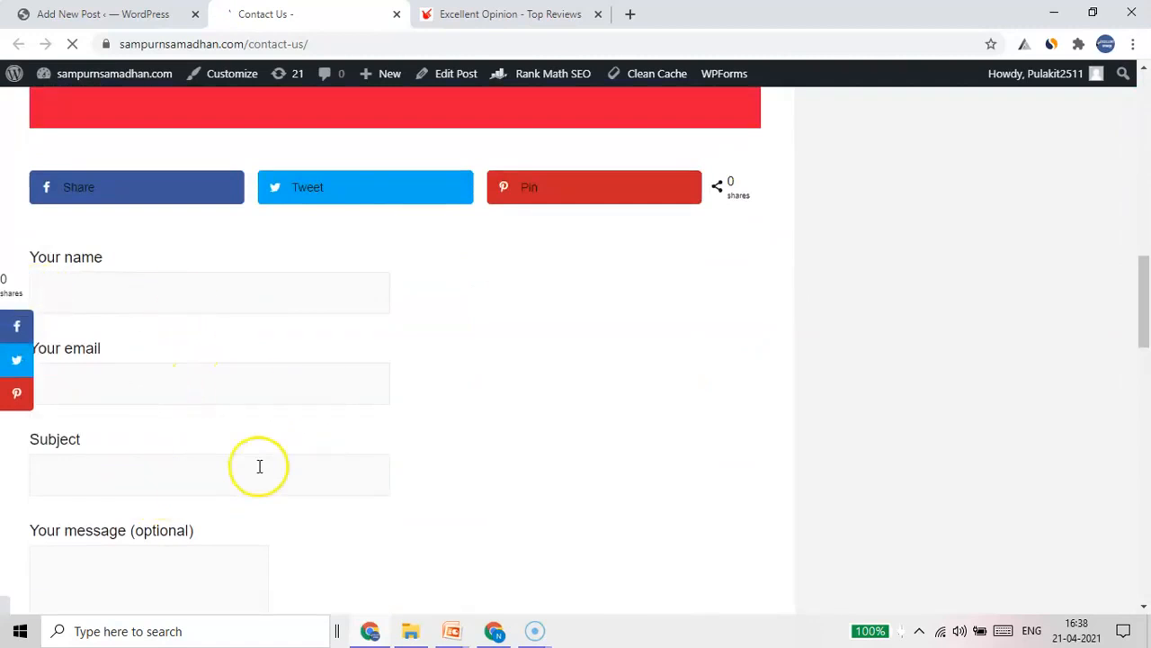
scroll(259, 466, down, 3)
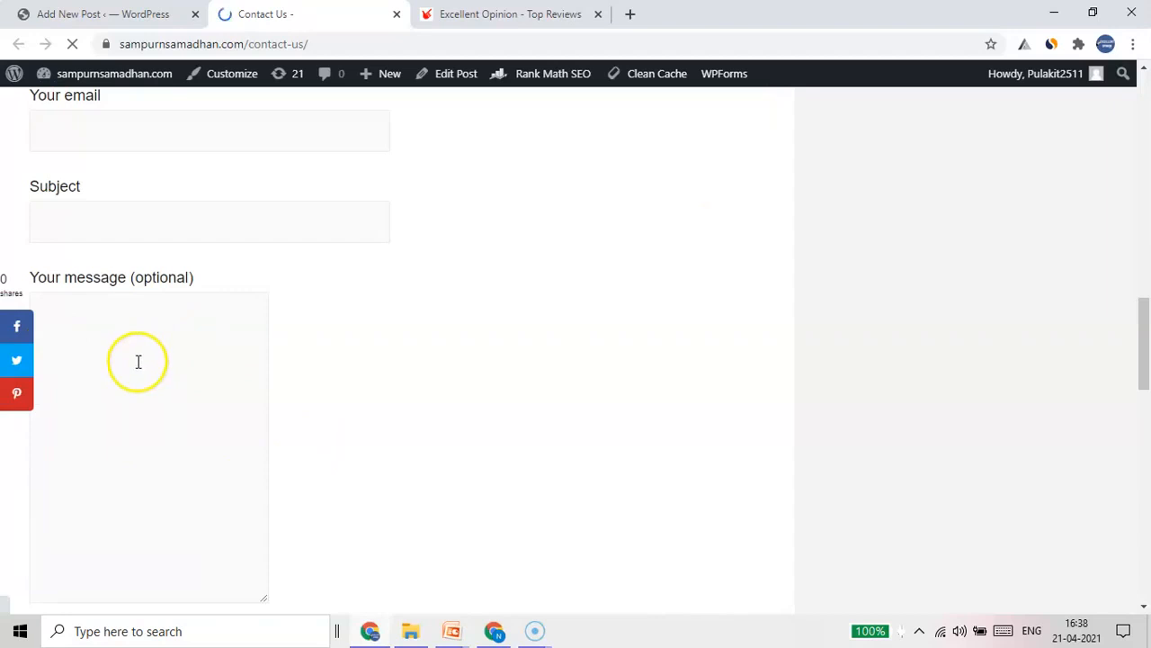
scroll(139, 362, down, 3)
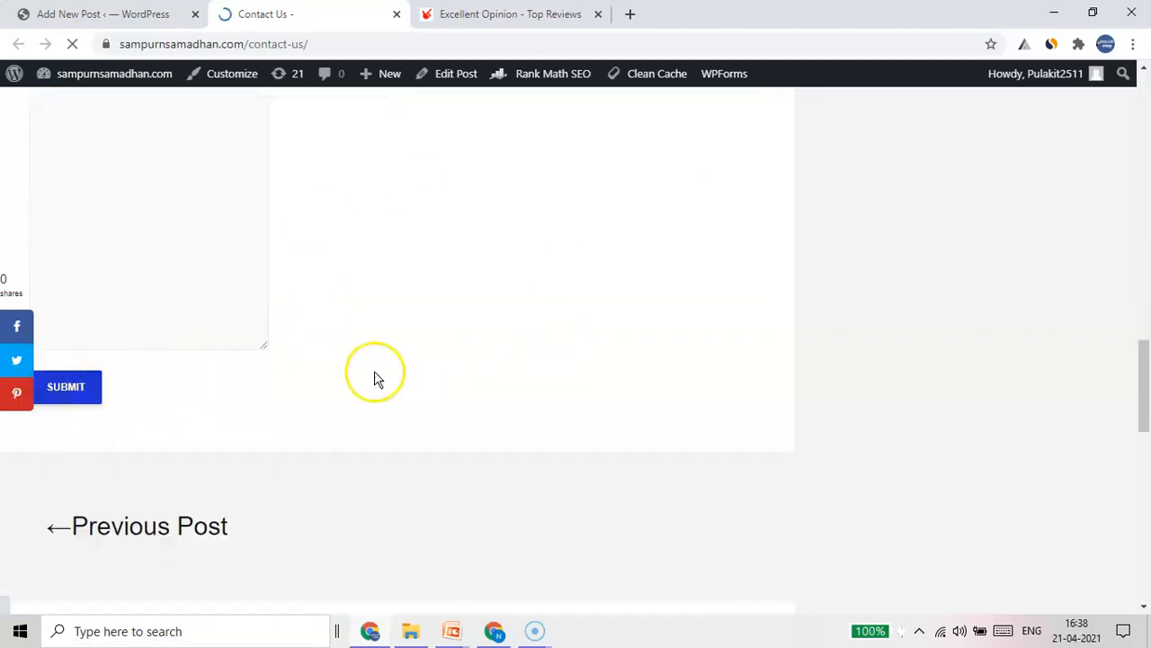
scroll(374, 378, up, 5)
scroll(375, 373, up, 2)
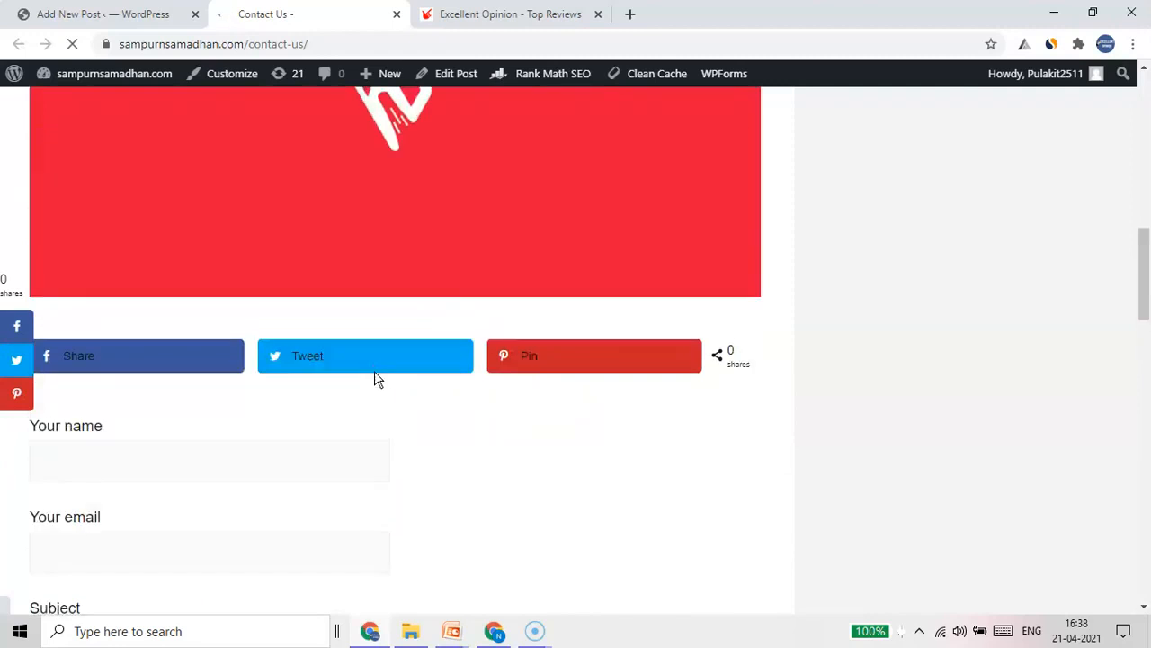
scroll(475, 457, down, 3)
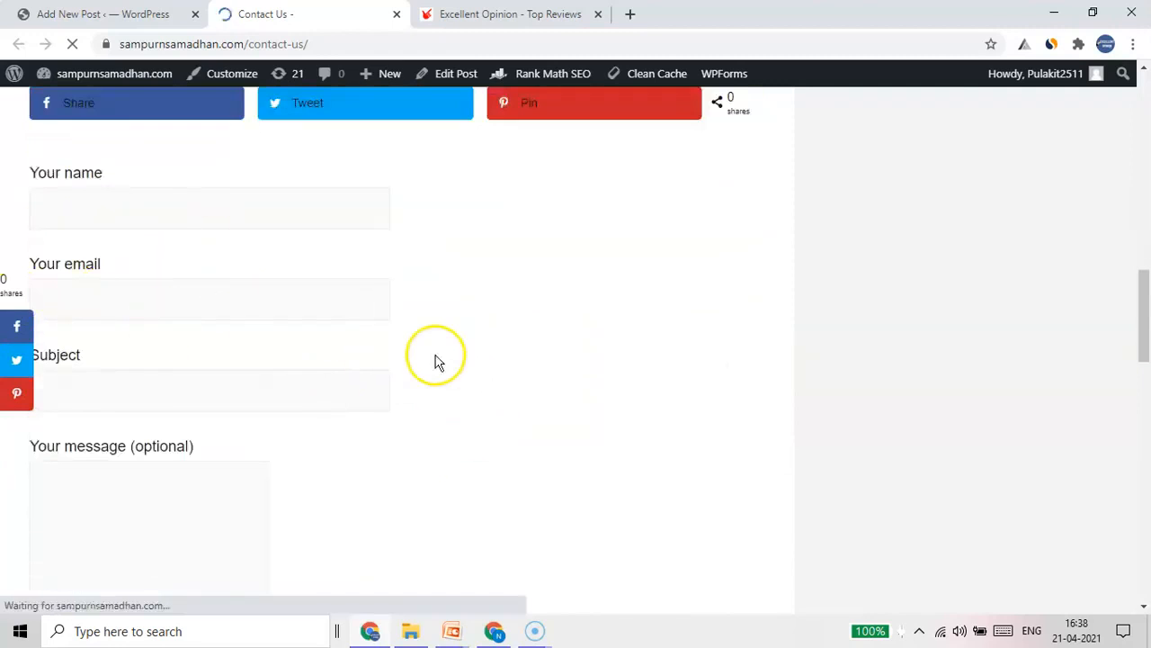
click(94, 14)
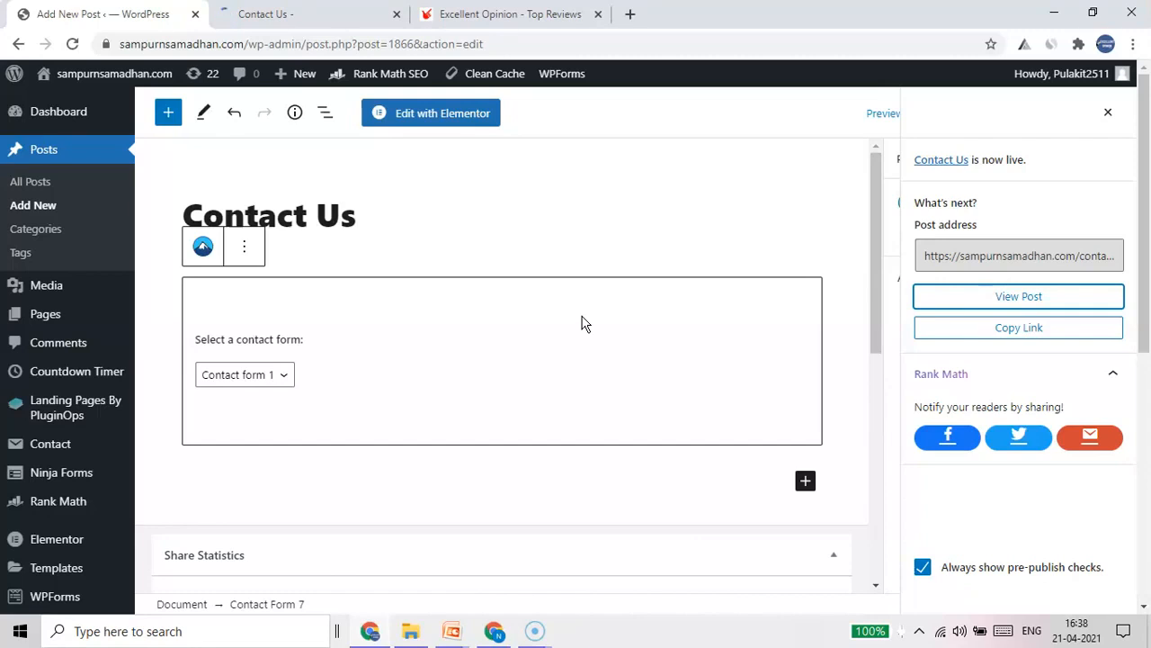
click(638, 368)
click(540, 635)
click(585, 569)
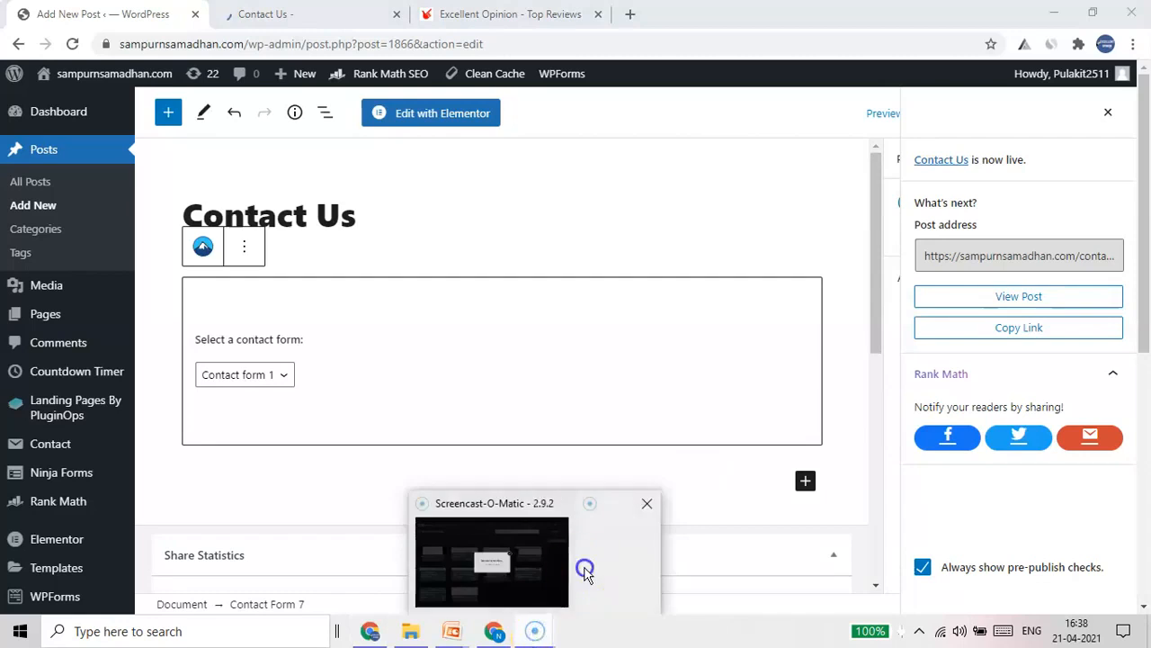
click(659, 312)
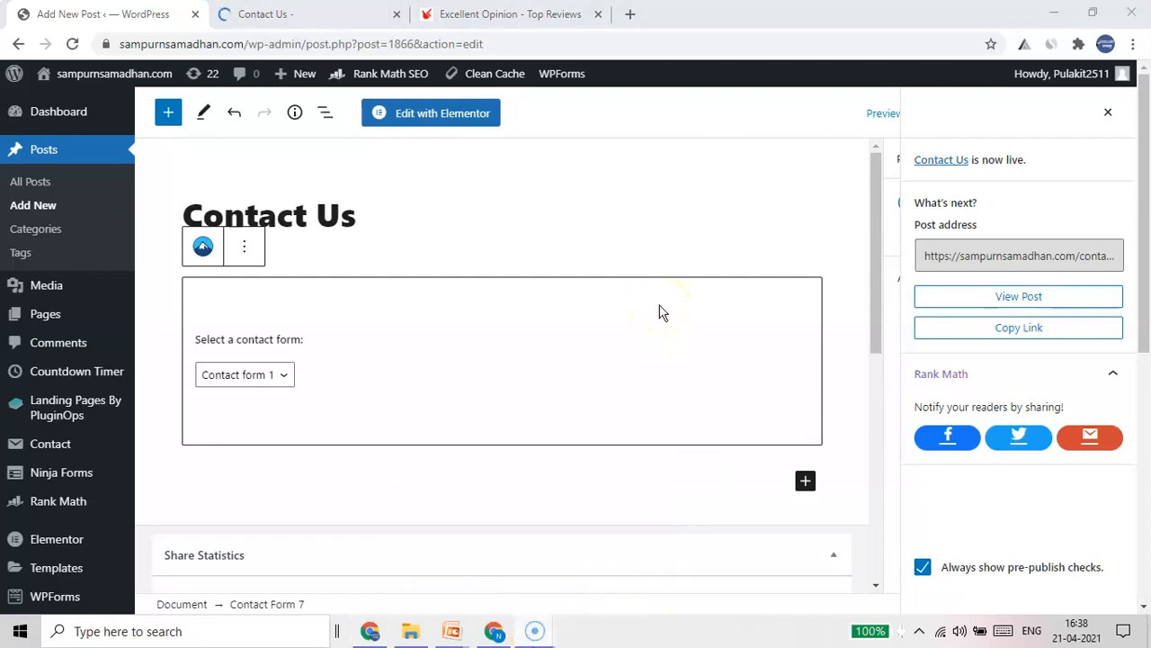